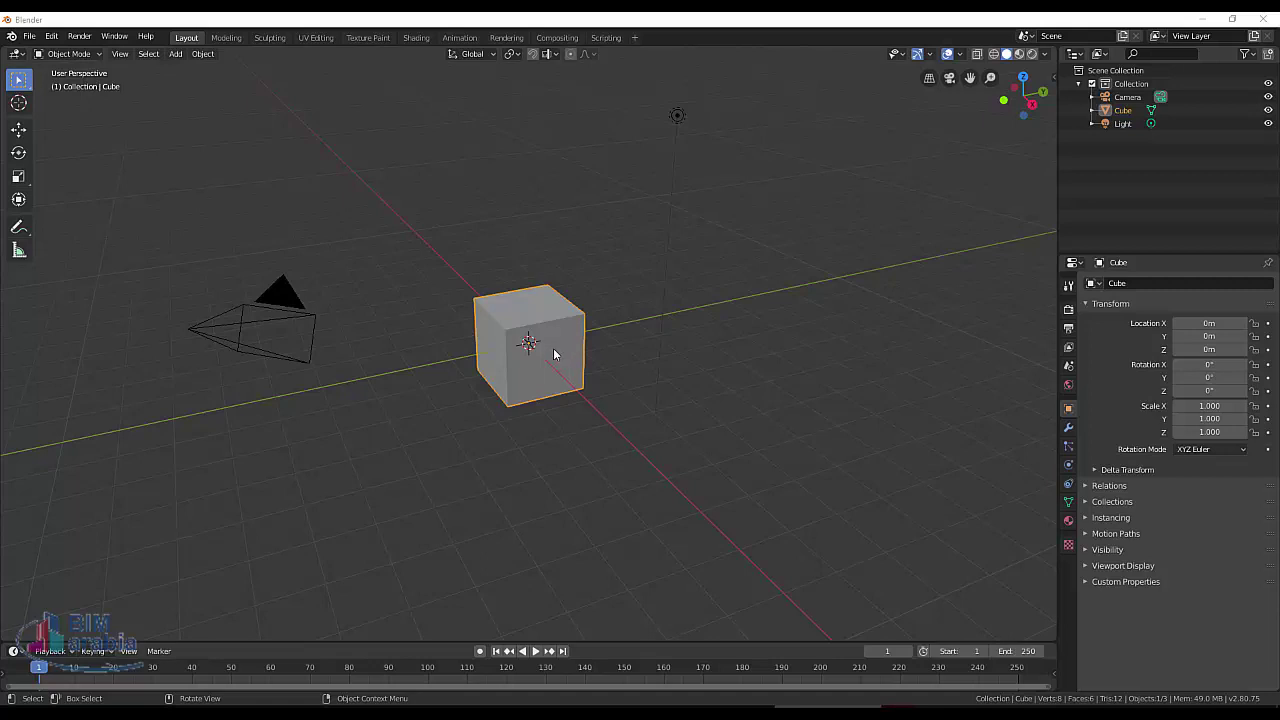
# Step: Reselect the cube, open Preferences, centre it over the viewport and show the Interface section
pyautogui.click(637, 279)
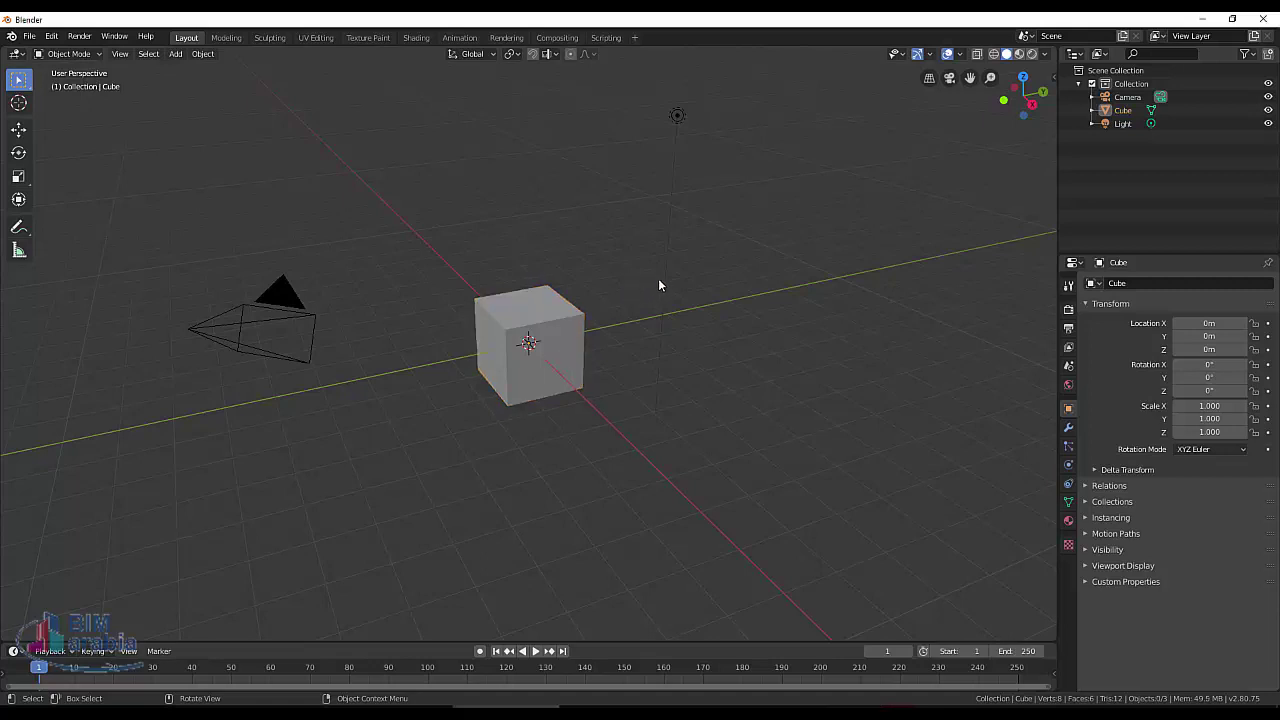
pyautogui.click(566, 323)
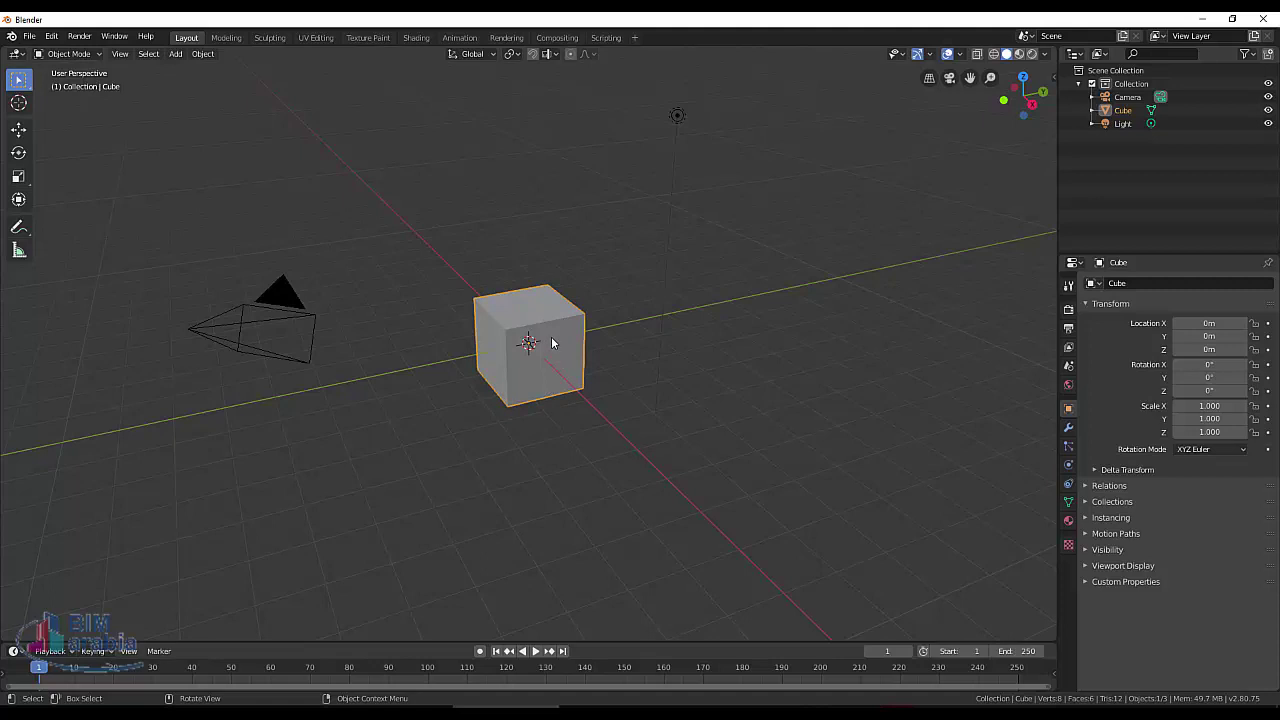
pyautogui.click(52, 36)
pyautogui.click(95, 219)
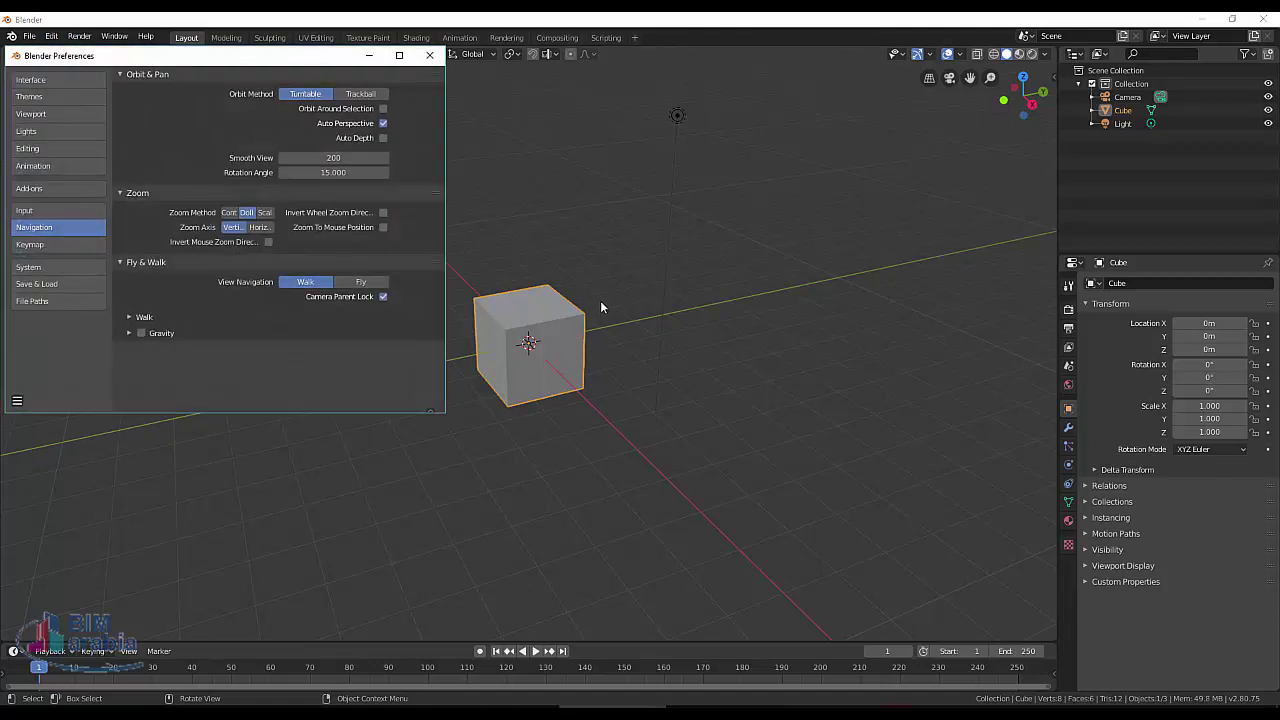
pyautogui.moveTo(318, 50); pyautogui.dragTo(538, 291)
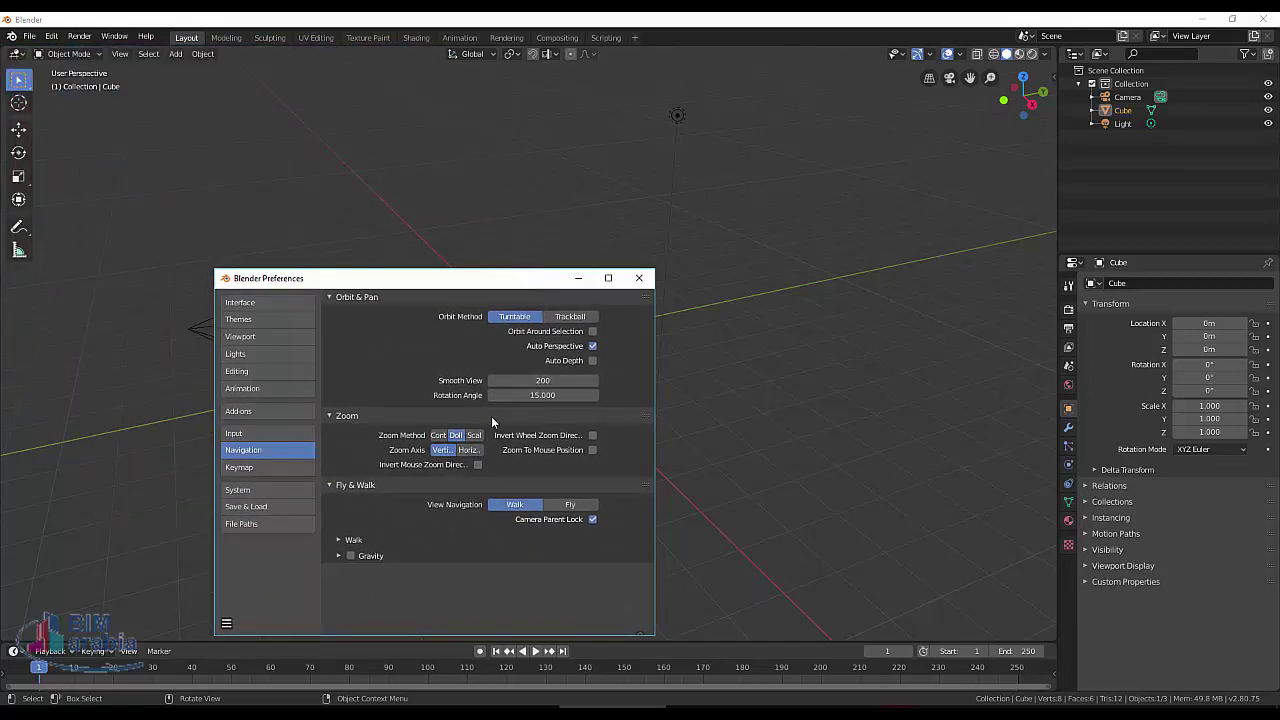
pyautogui.click(245, 303)
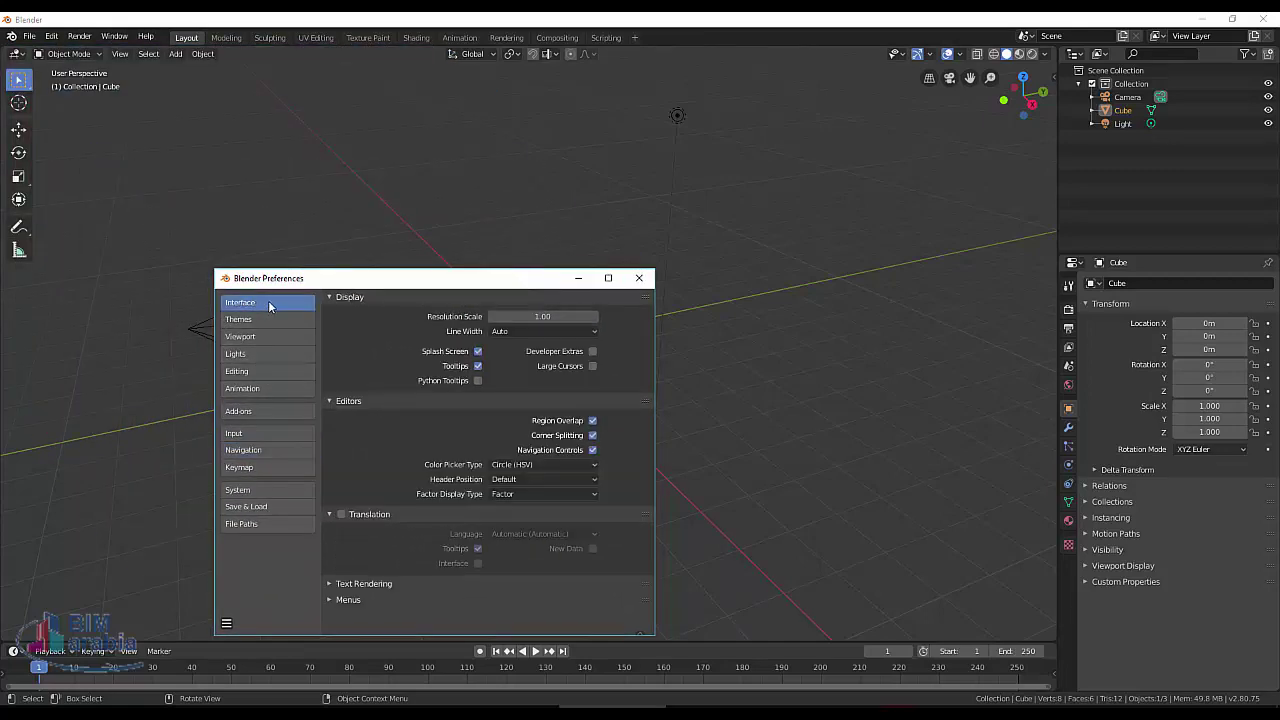
# Step: Compare the Blender Dark and Light theme presets, apply Blender Light, then view Viewport preferences
pyautogui.click(277, 324)
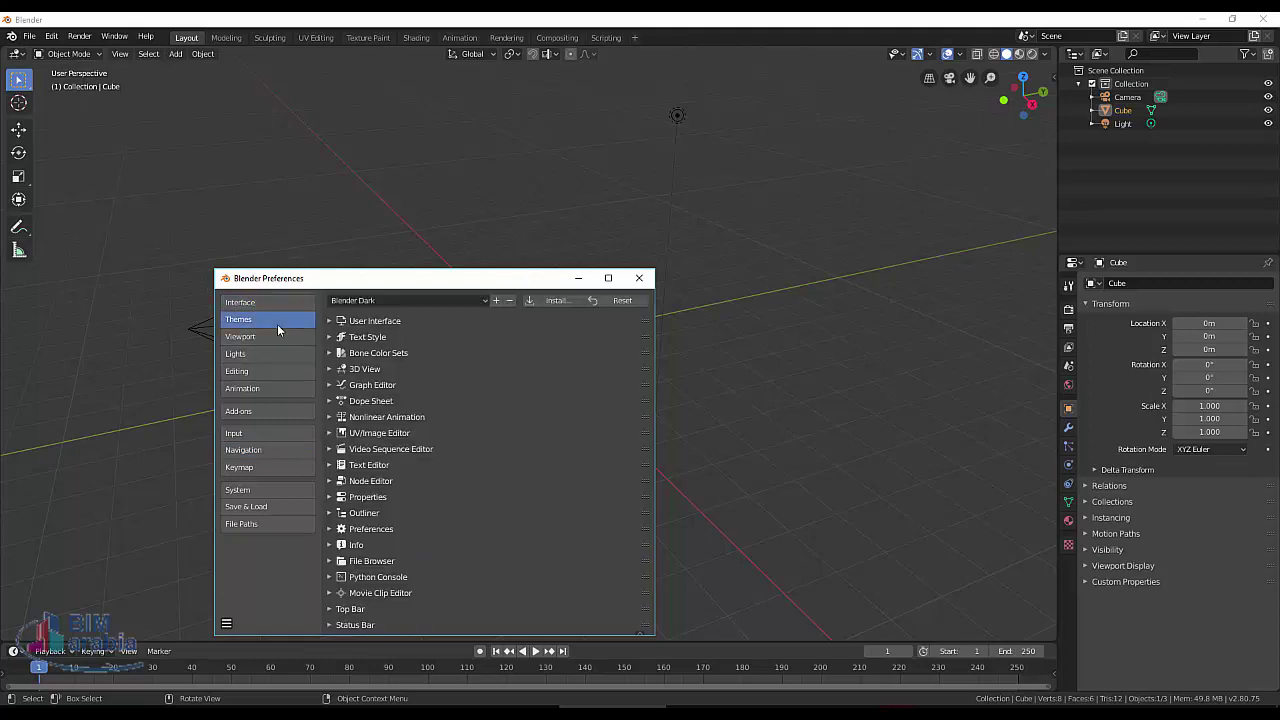
pyautogui.click(438, 301)
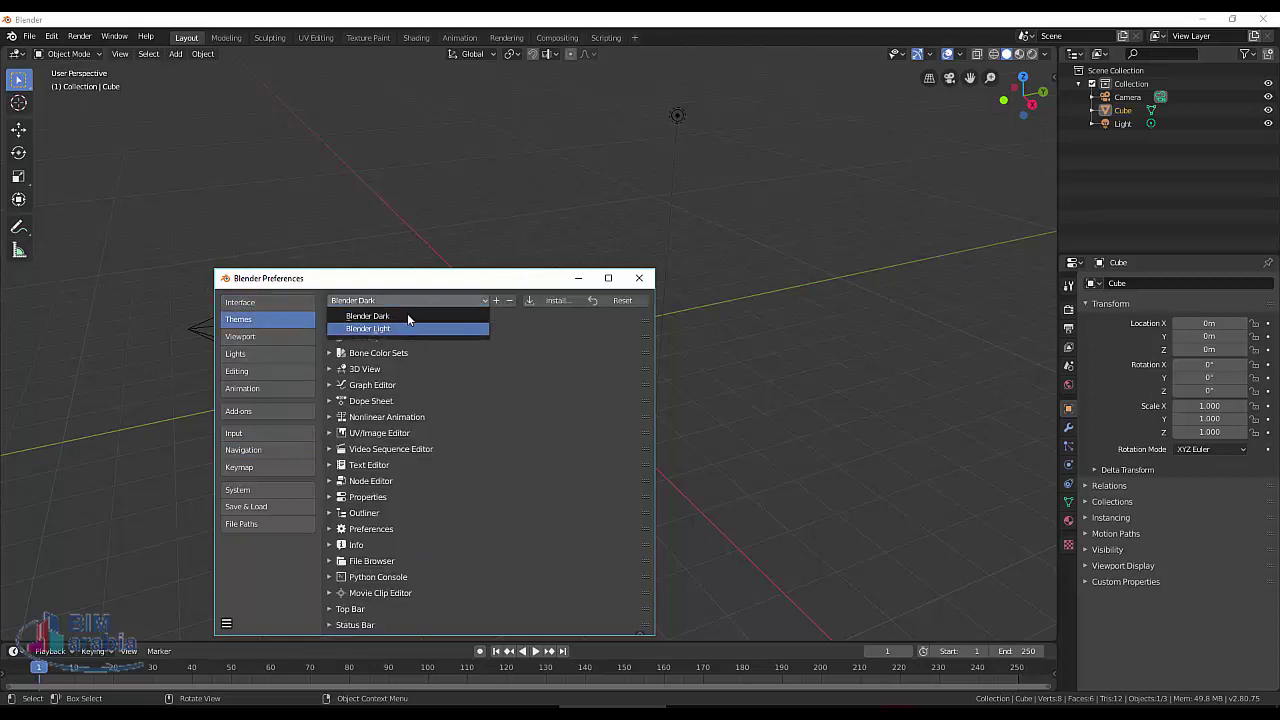
pyautogui.click(407, 327)
pyautogui.click(405, 301)
pyautogui.click(405, 317)
pyautogui.click(384, 301)
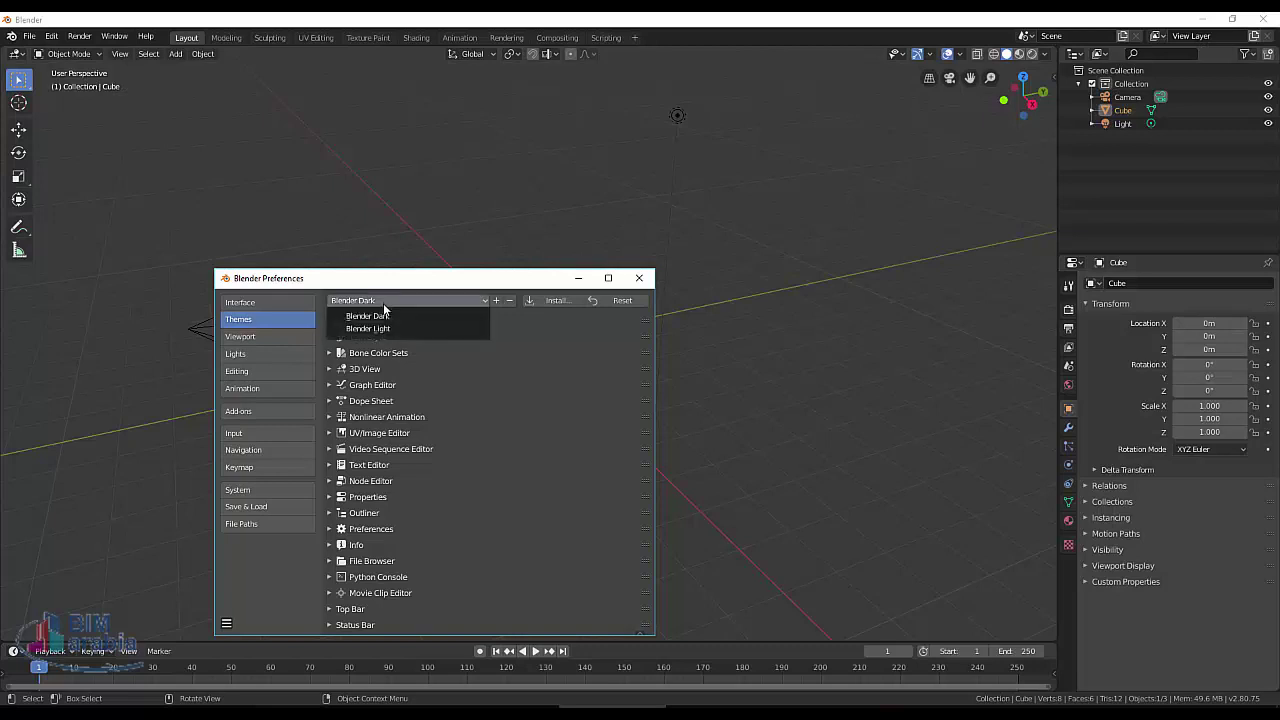
pyautogui.click(380, 329)
pyautogui.click(258, 339)
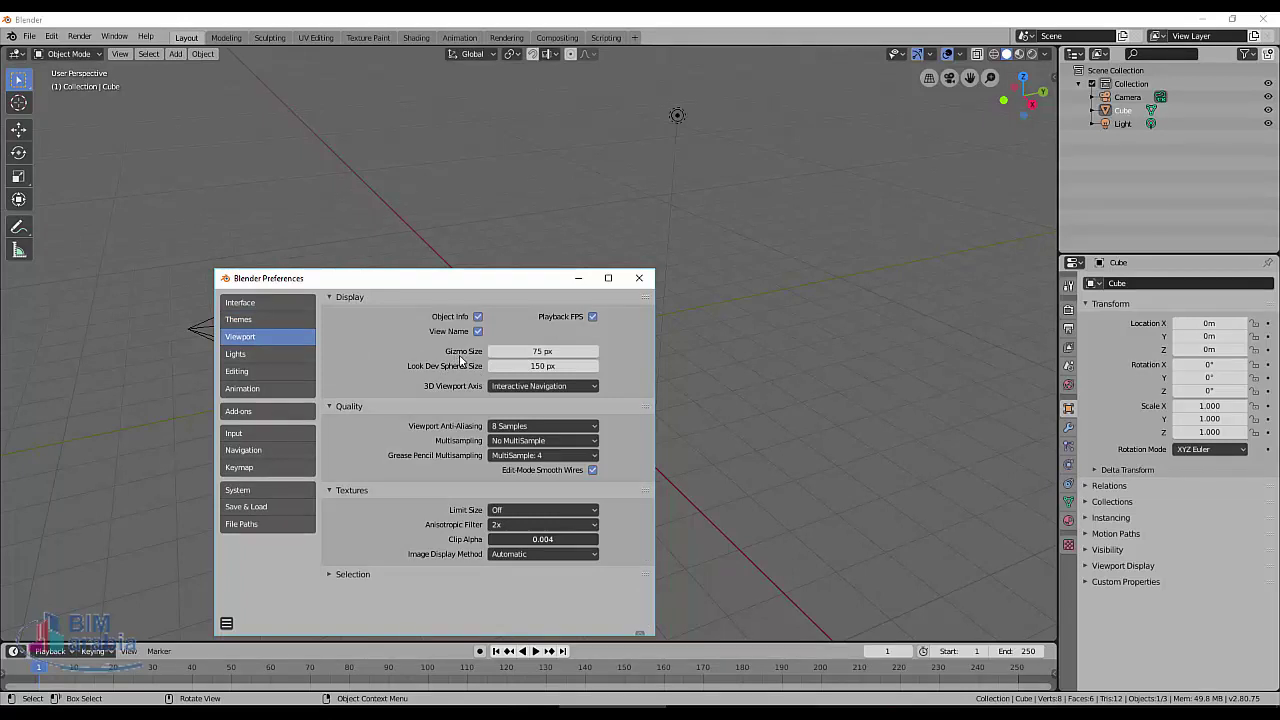
# Step: Browse the Lights, Editing, Animation, Add-ons and Input preference sections, ending on Navigation
pyautogui.click(260, 350)
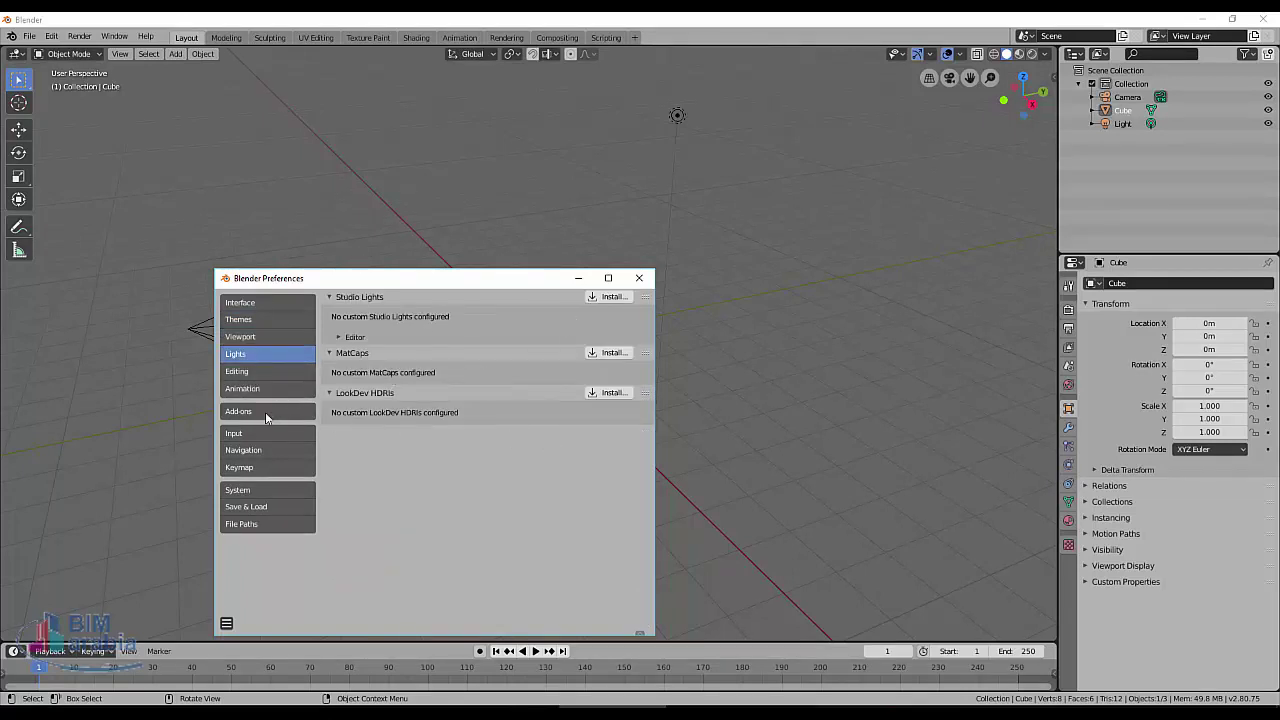
pyautogui.click(250, 373)
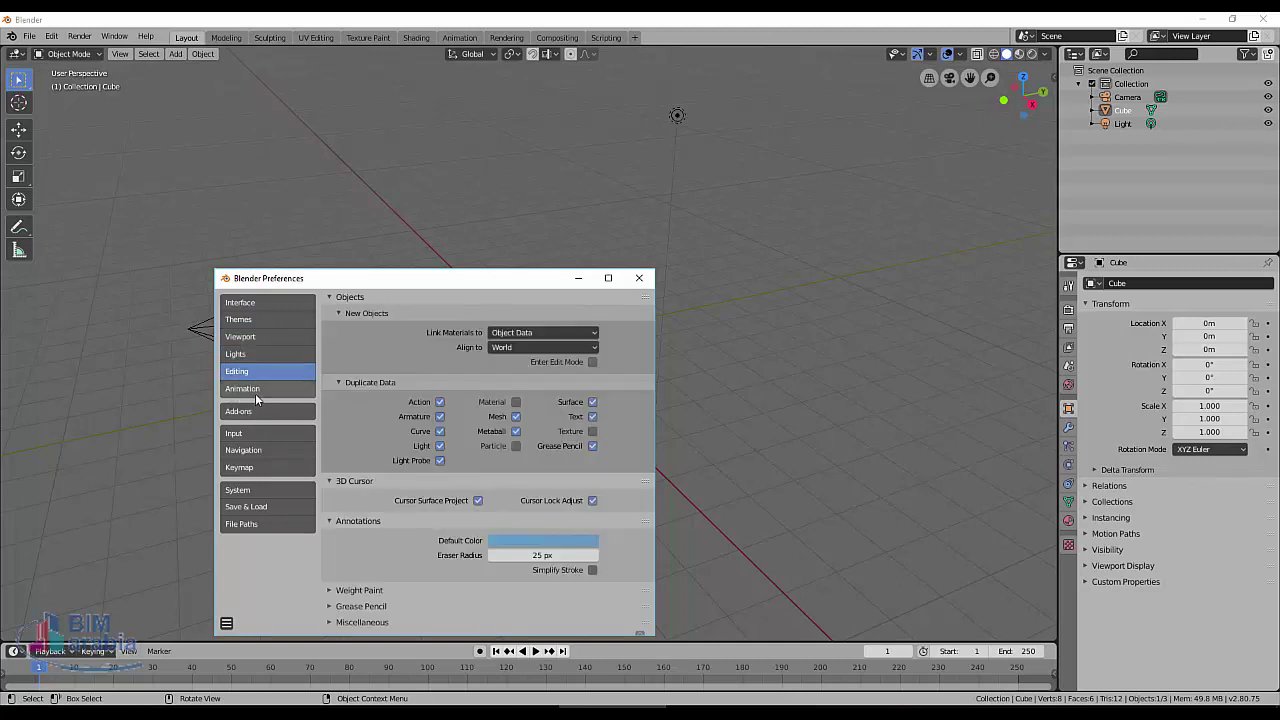
pyautogui.click(250, 390)
pyautogui.click(249, 410)
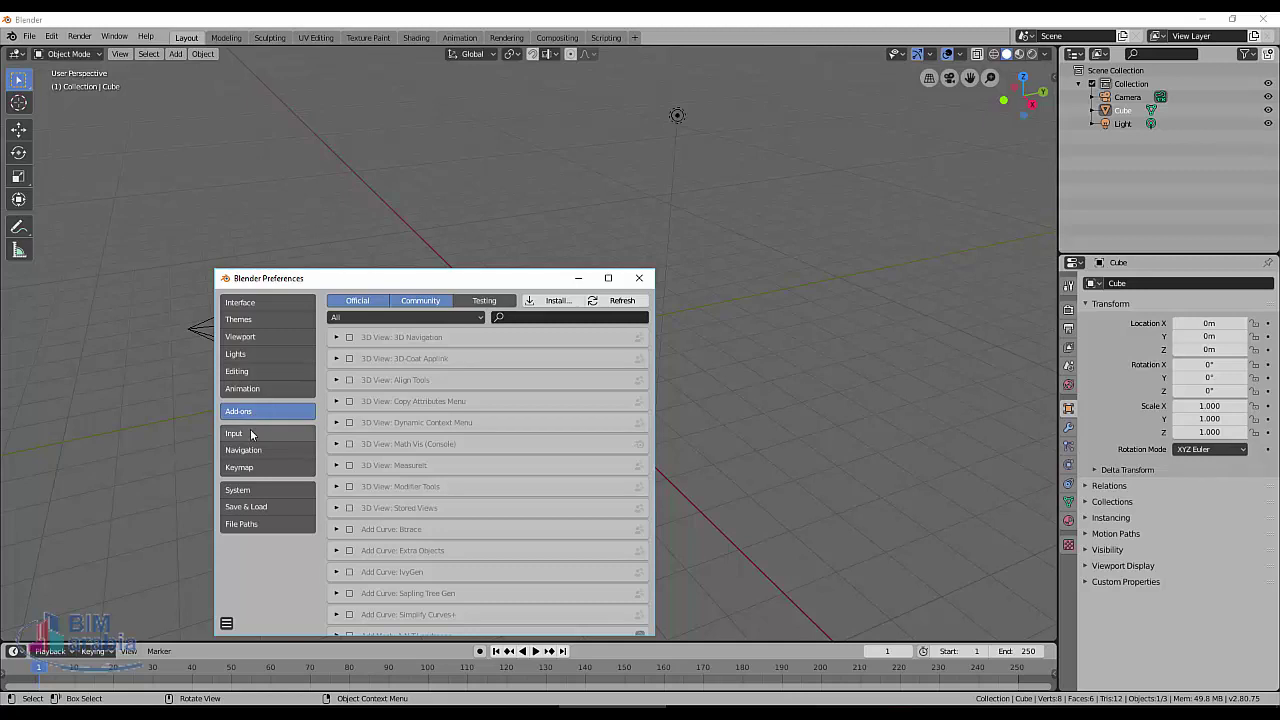
pyautogui.click(251, 435)
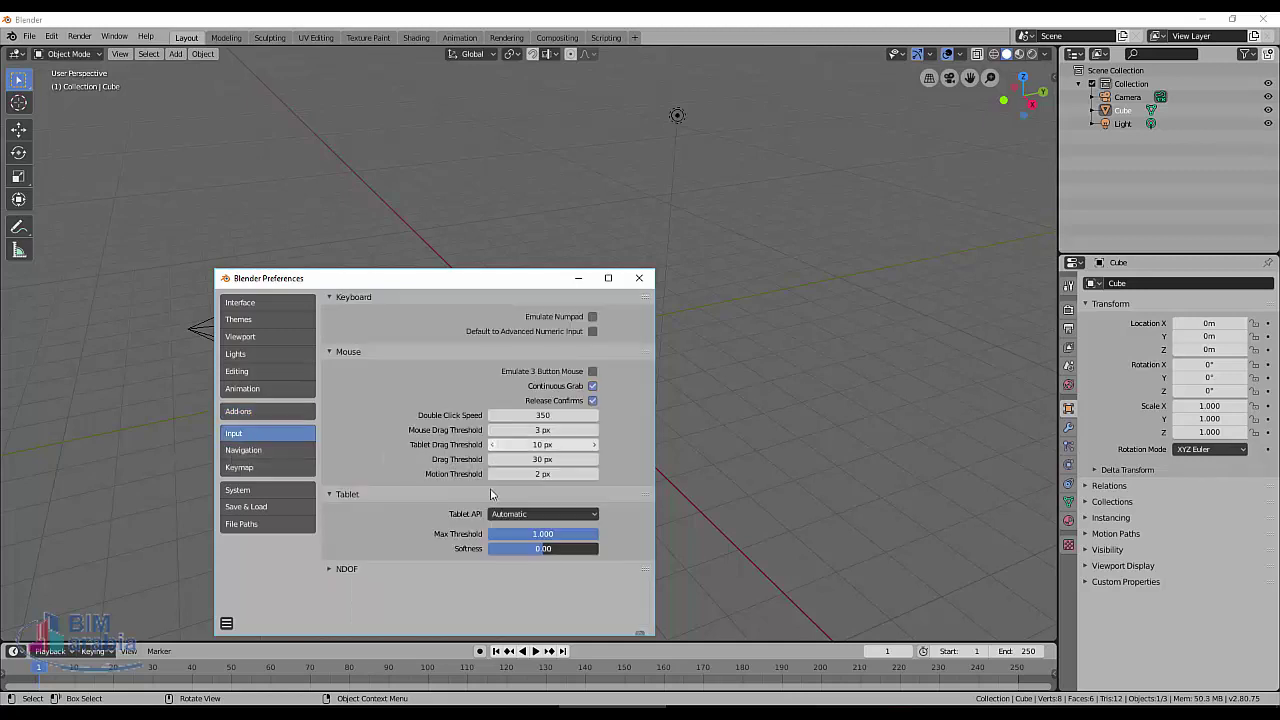
pyautogui.click(248, 449)
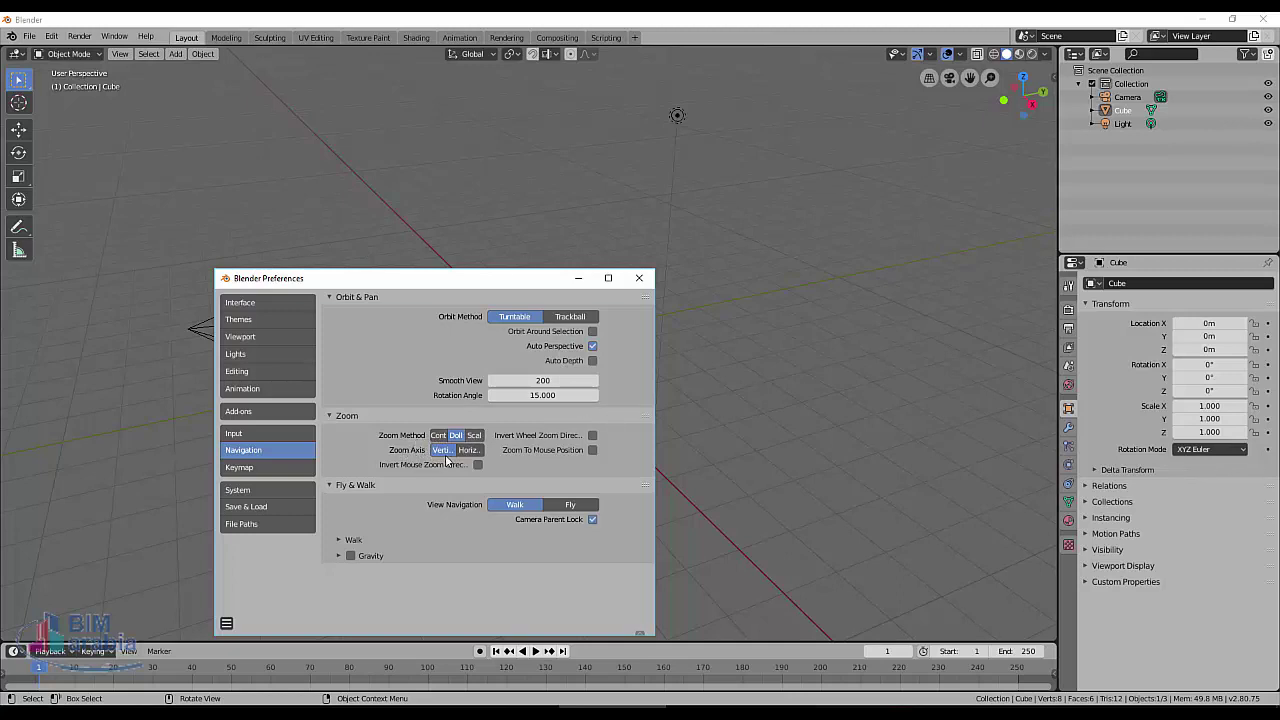
# Step: Keep Walk view navigation, set Orbit Method to Trackball, and display the Keymap section
pyautogui.click(567, 505)
pyautogui.click(498, 506)
pyautogui.click(575, 316)
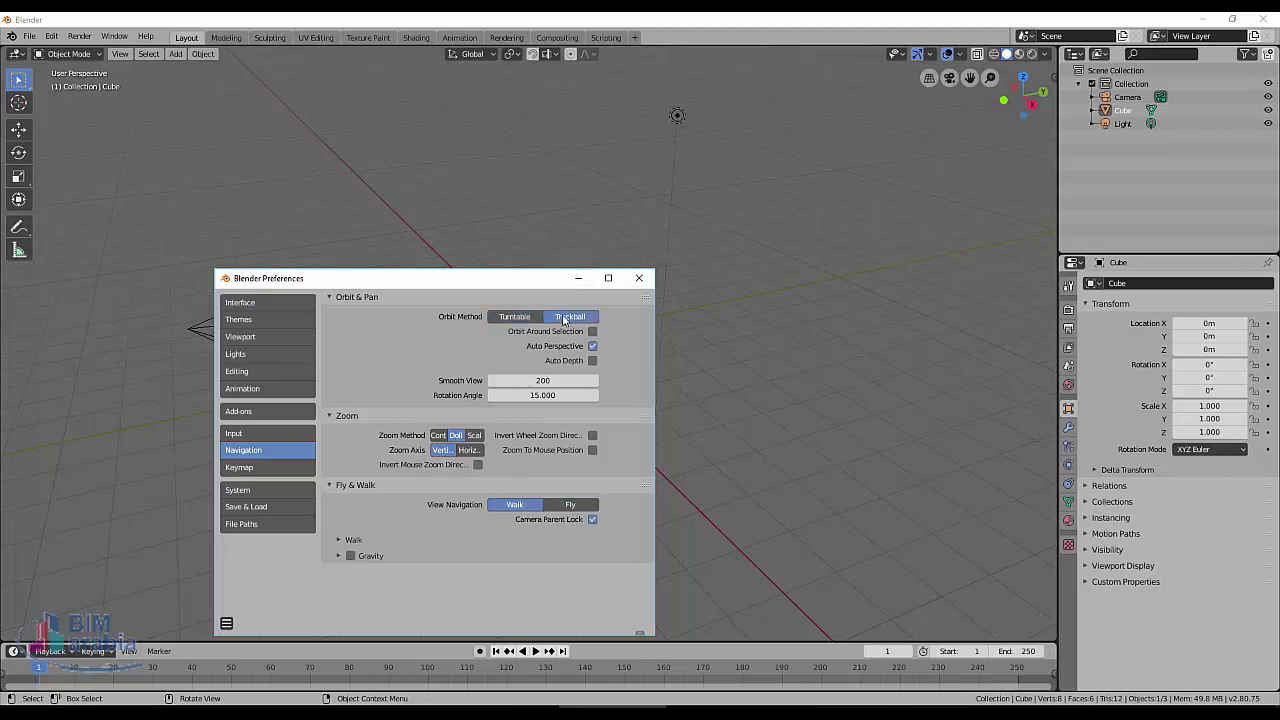
pyautogui.click(256, 472)
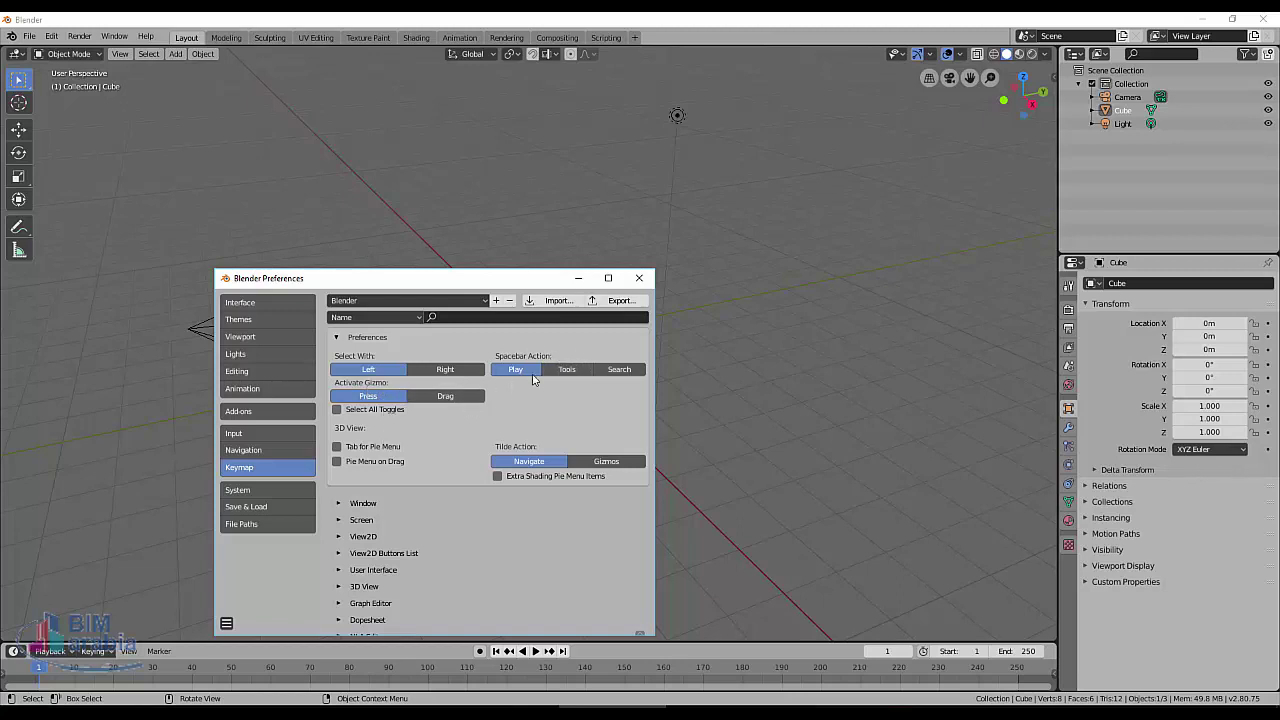
# Step: Close Preferences and toggle the viewport between orthographic and perspective, ending in perspective
pyautogui.click(638, 279)
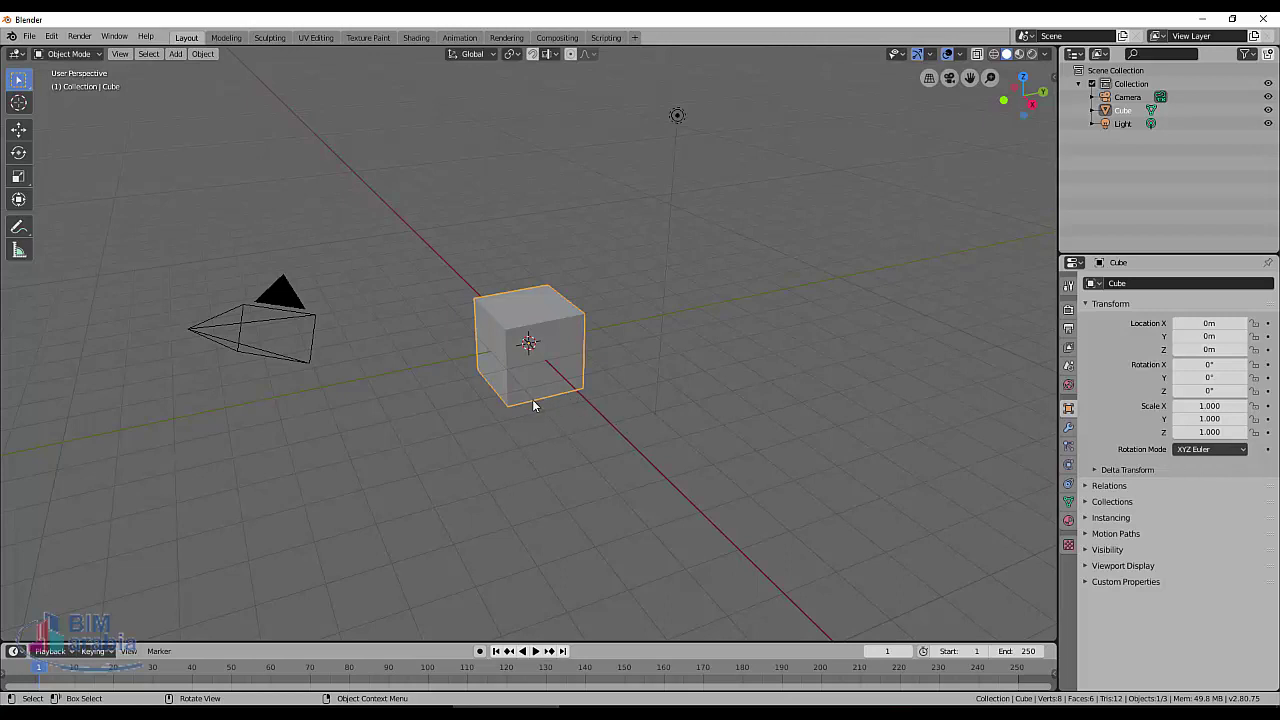
pyautogui.click(931, 79)
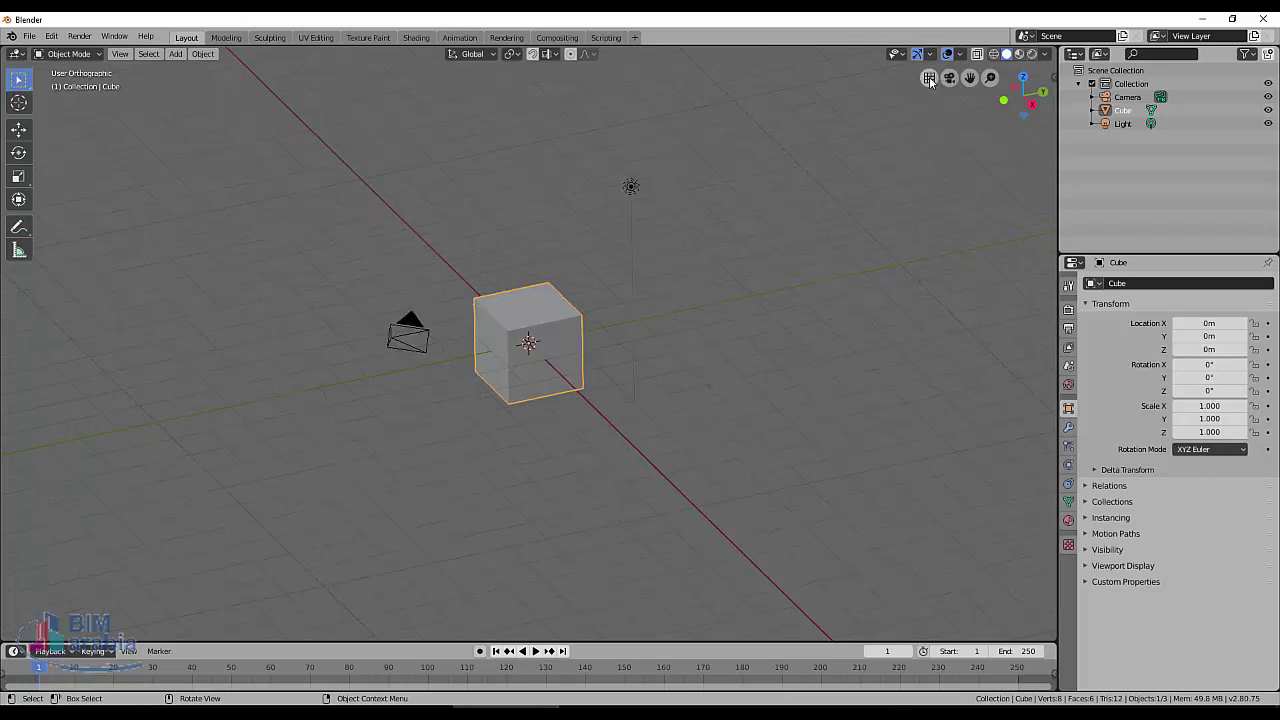
pyautogui.click(929, 78)
pyautogui.click(929, 78)
pyautogui.click(929, 77)
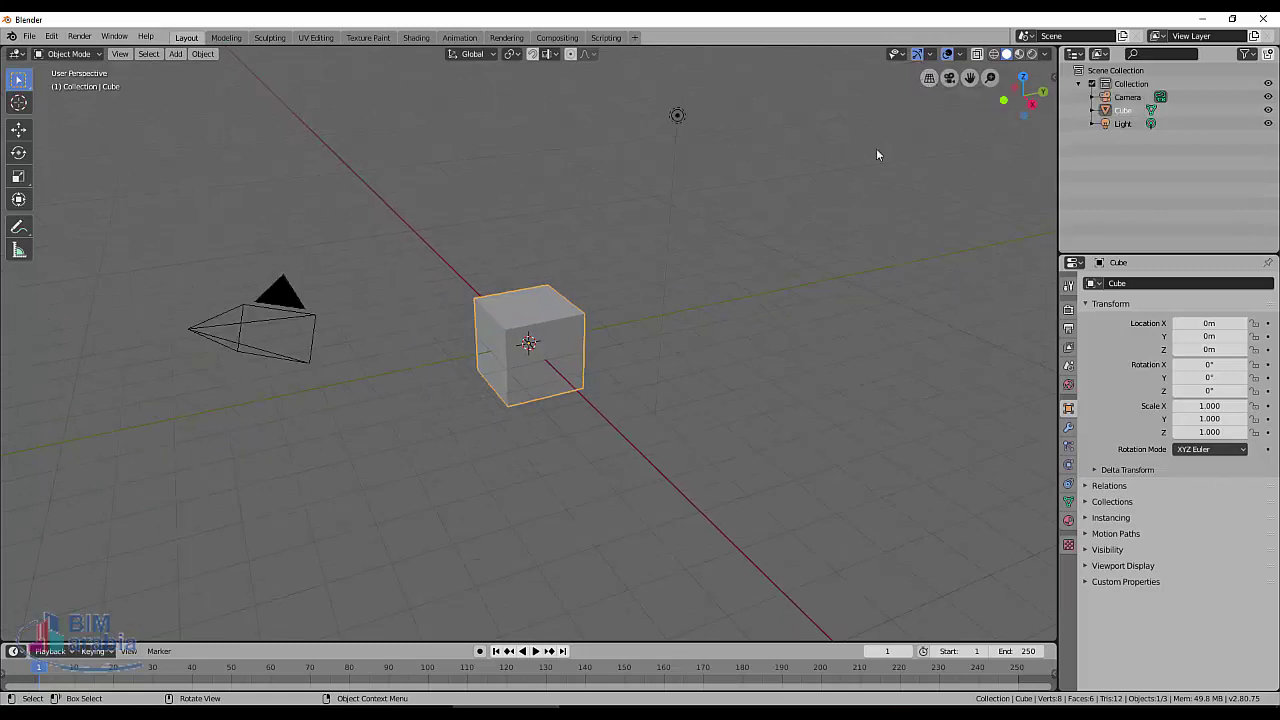
# Step: Select the camera, toggle looking through it twice, then deselect it
pyautogui.click(231, 344)
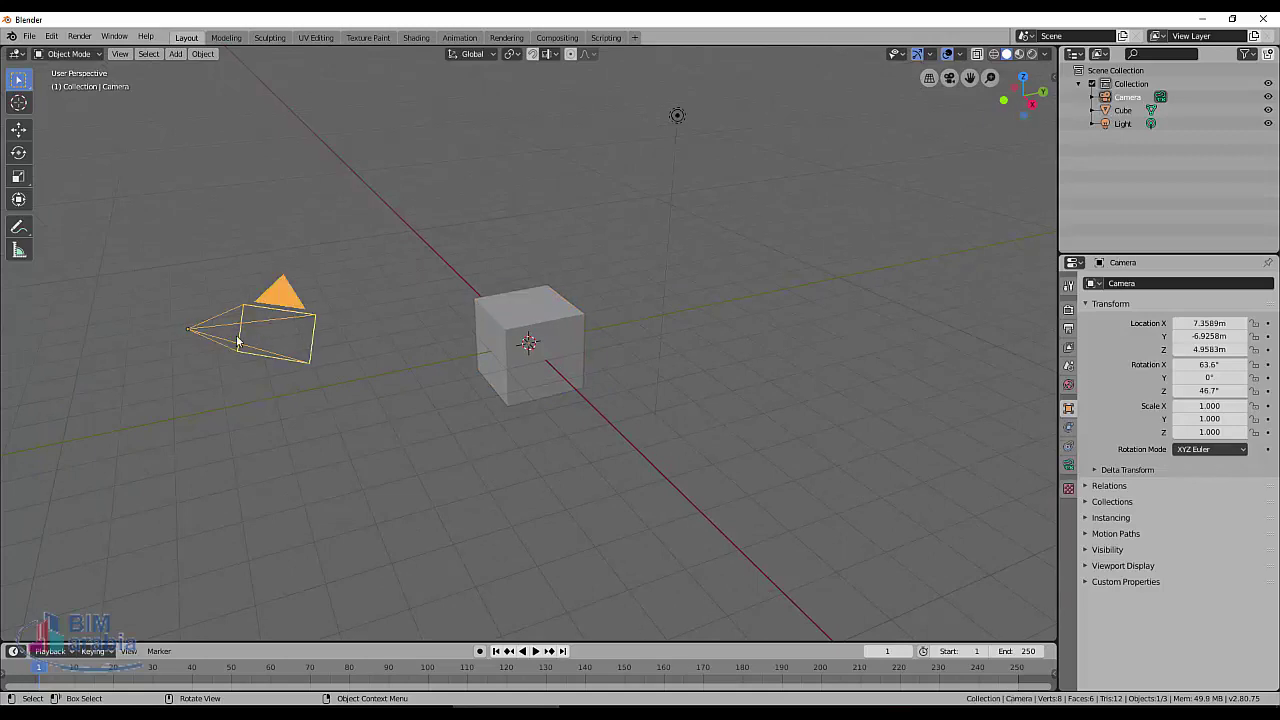
pyautogui.click(949, 78)
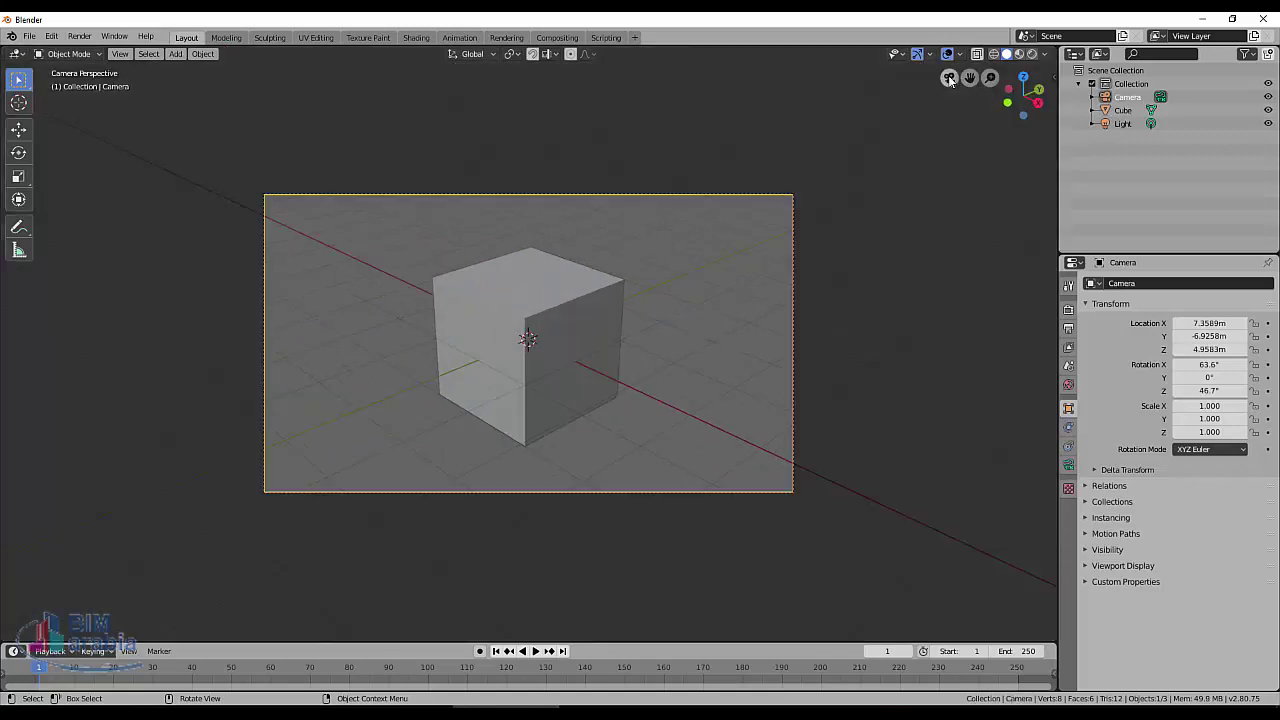
pyautogui.click(950, 80)
pyautogui.click(950, 80)
pyautogui.click(950, 80)
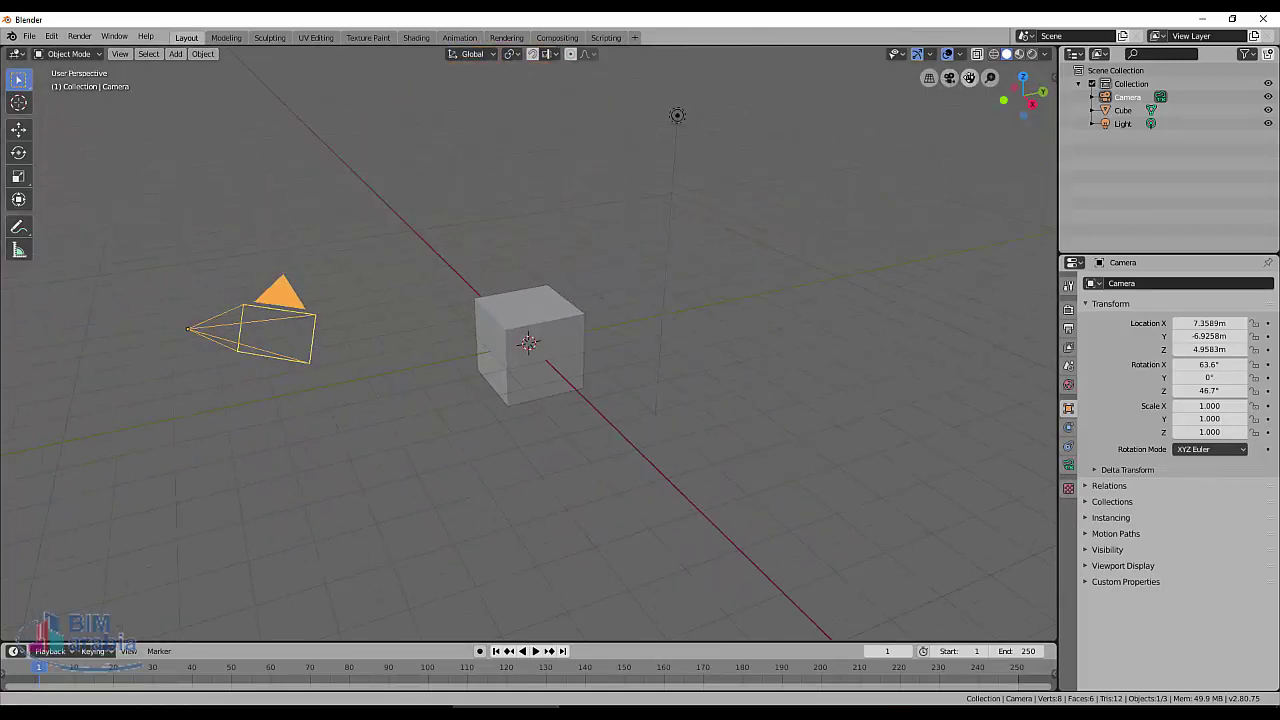
pyautogui.click(632, 382)
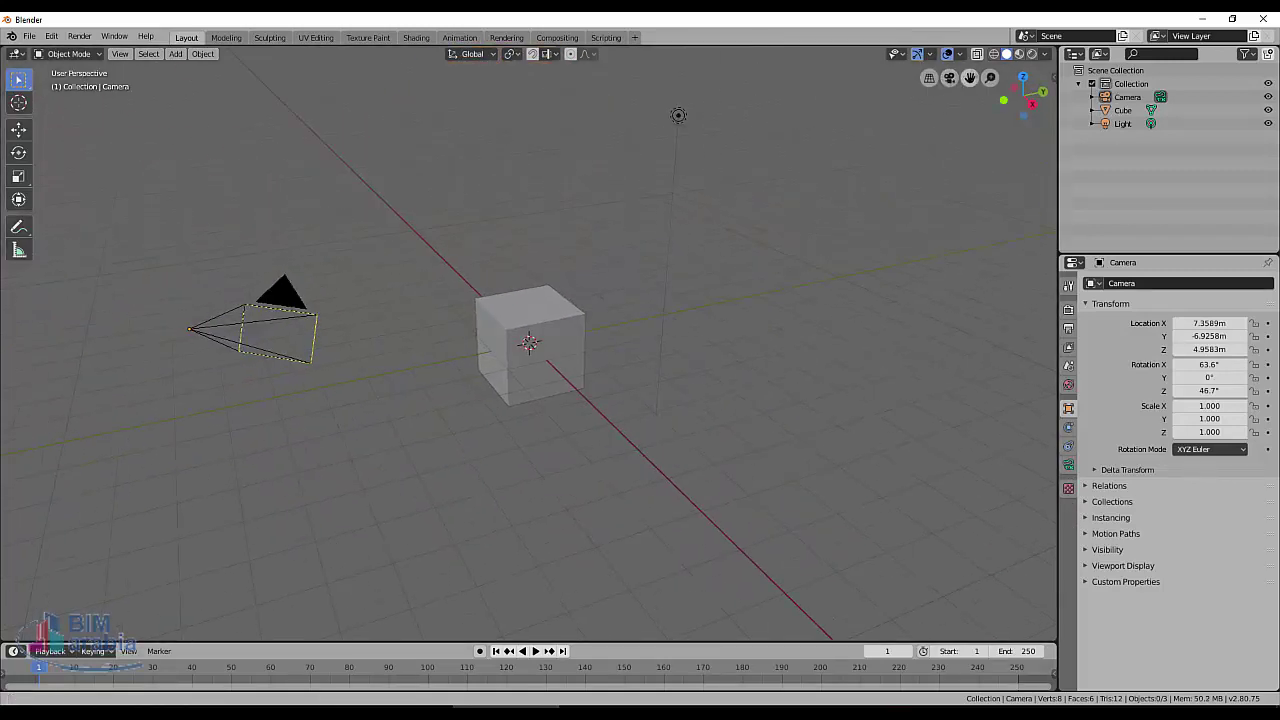
pyautogui.press('b')
pyautogui.press('Escape')
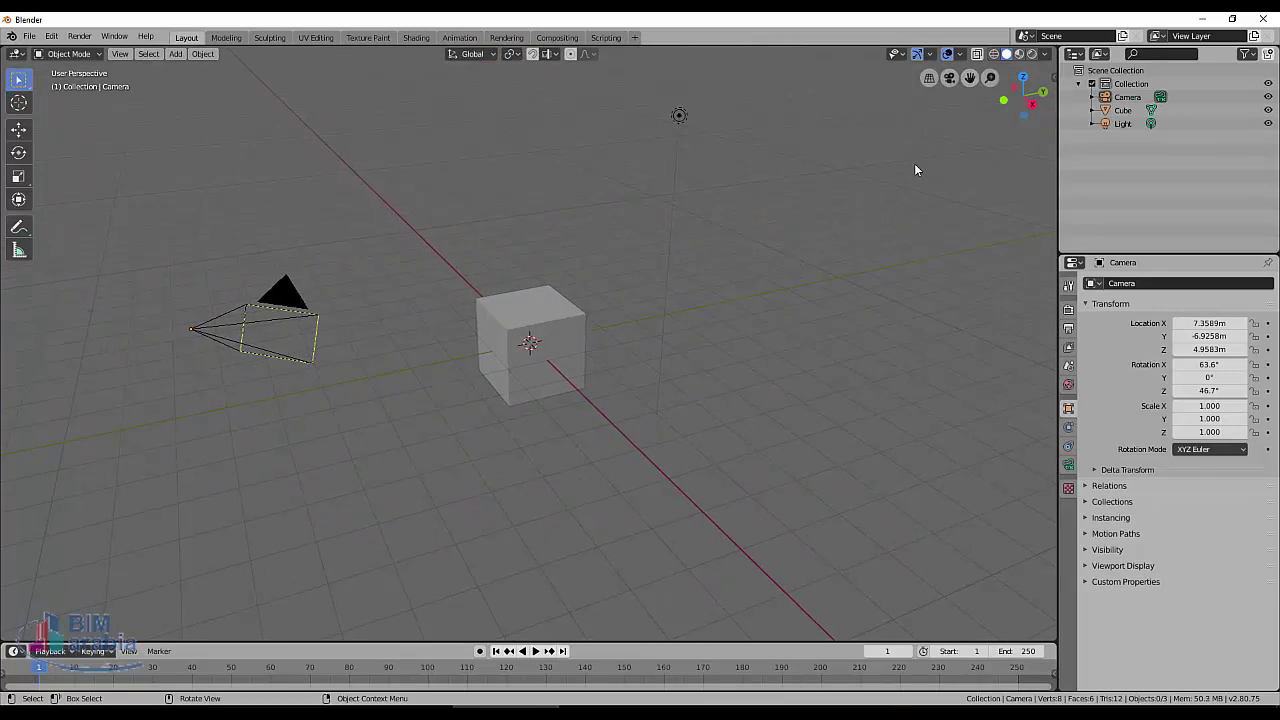
# Step: Check the right, back and top views, then orbit into a perspective view of the cube
pyautogui.click(1031, 104)
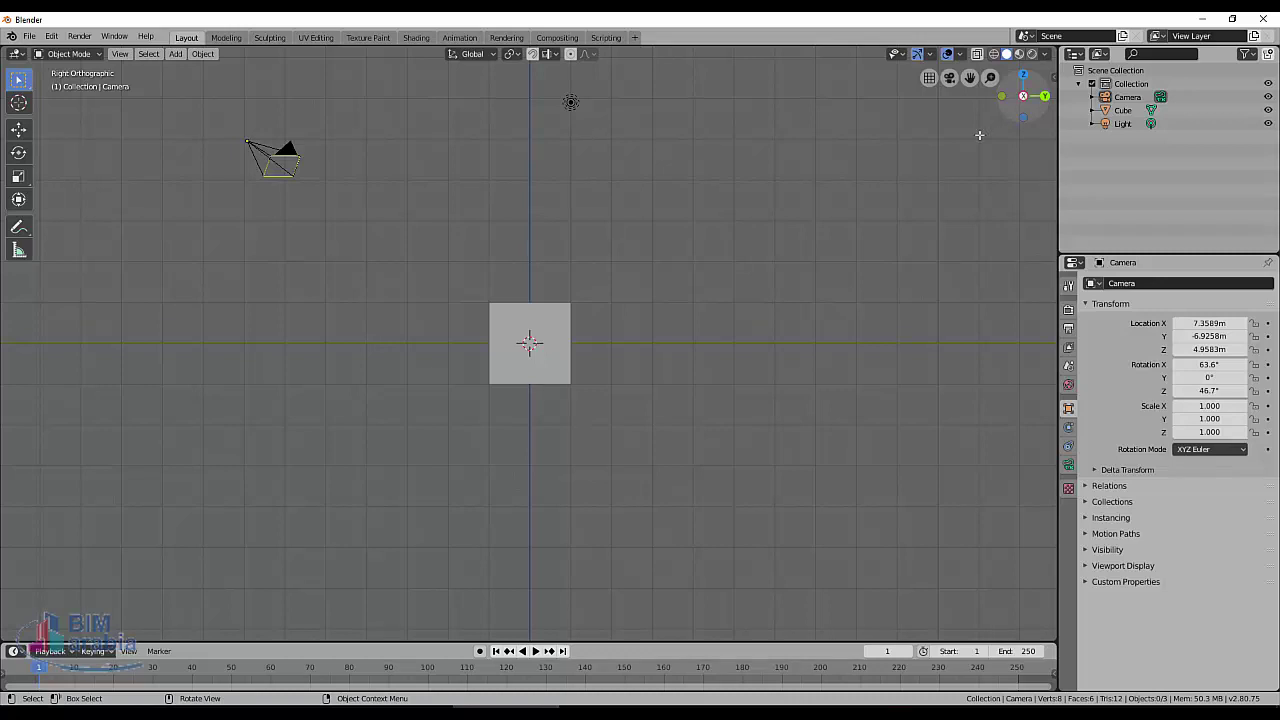
pyautogui.click(1044, 95)
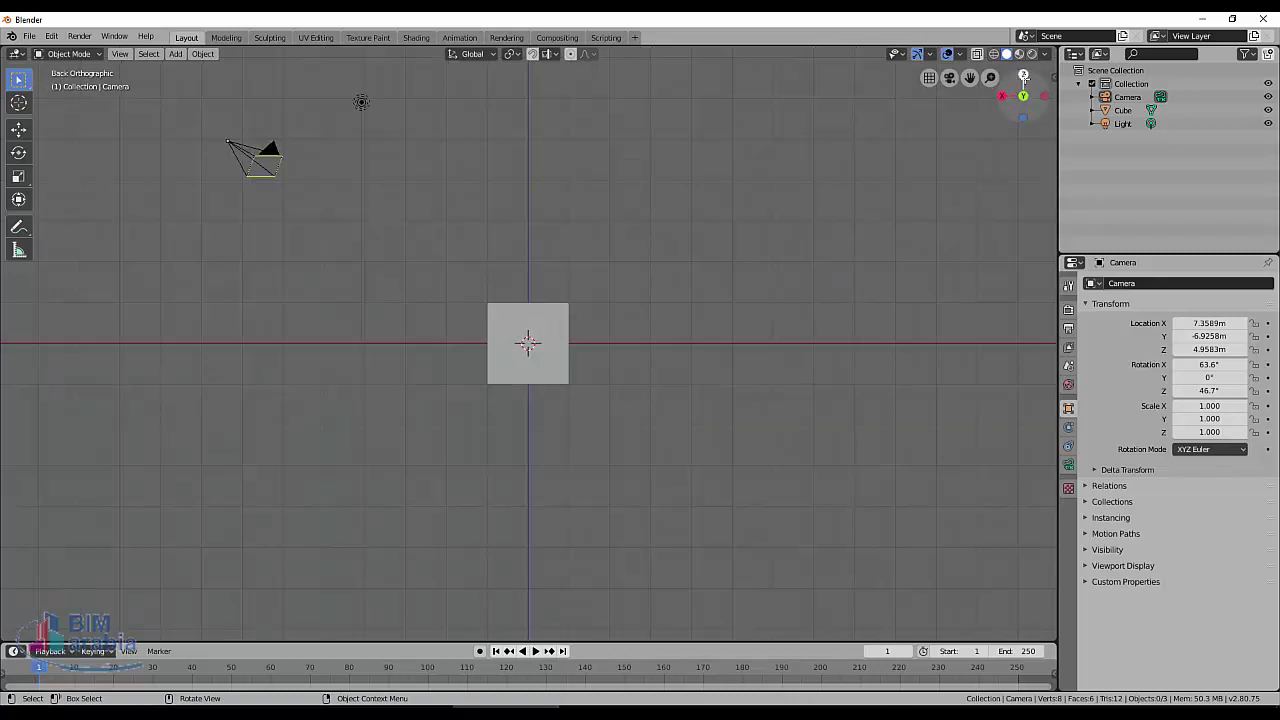
pyautogui.click(1023, 75)
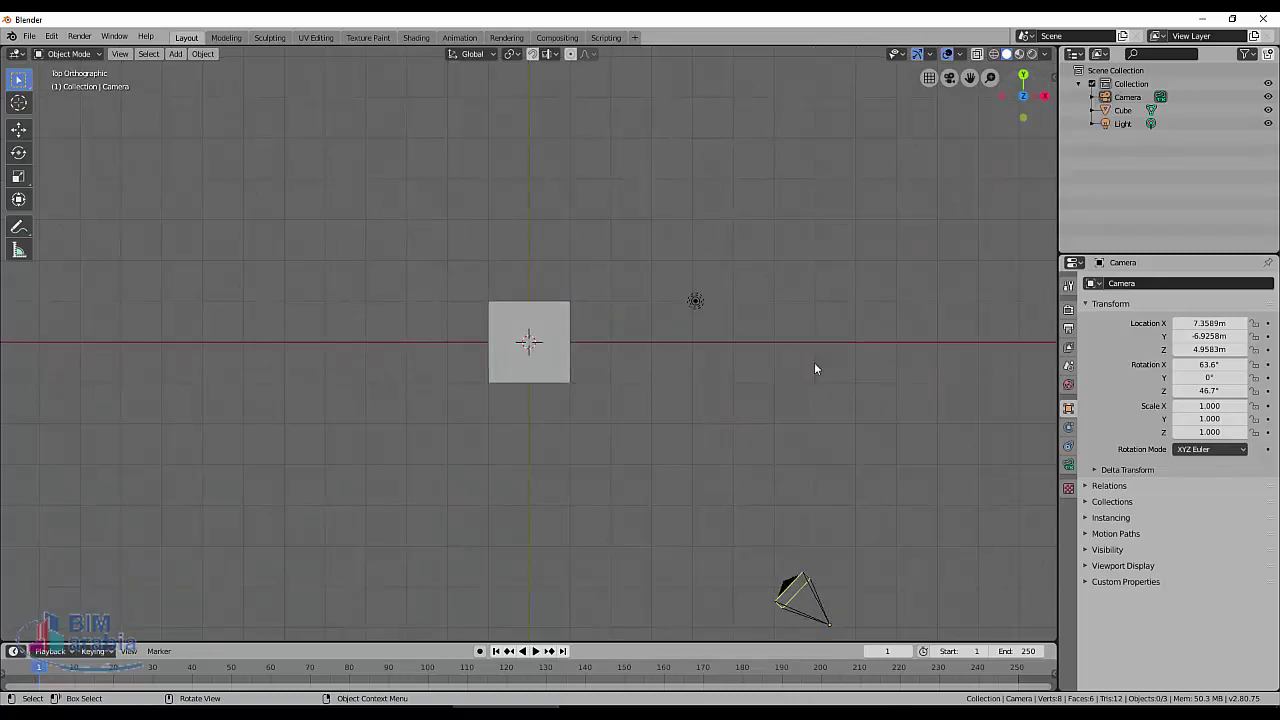
pyautogui.moveTo(573, 442)
pyautogui.mouseDown(button='middle')
pyautogui.moveTo(543, 385)
pyautogui.moveTo(586, 200)
pyautogui.moveTo(526, 203)
pyautogui.moveTo(606, 189)
pyautogui.moveTo(578, 190)
pyautogui.mouseUp(button='middle')
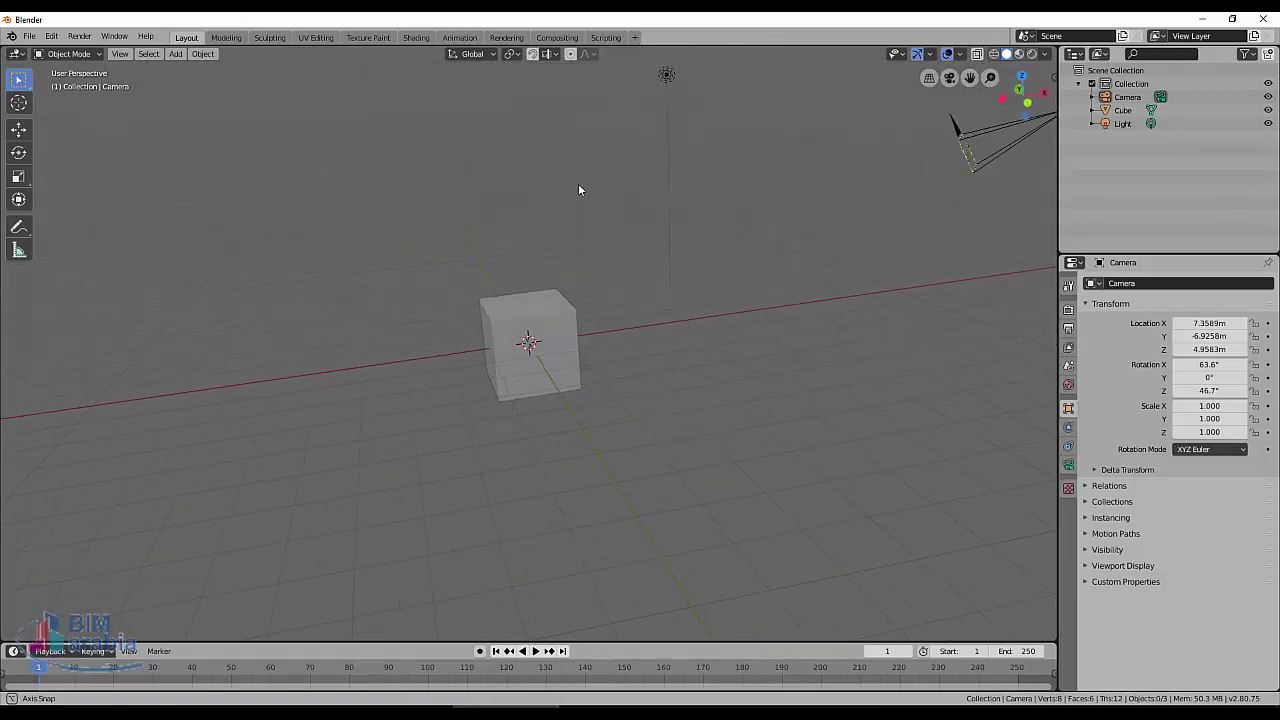
pyautogui.click(89, 56)
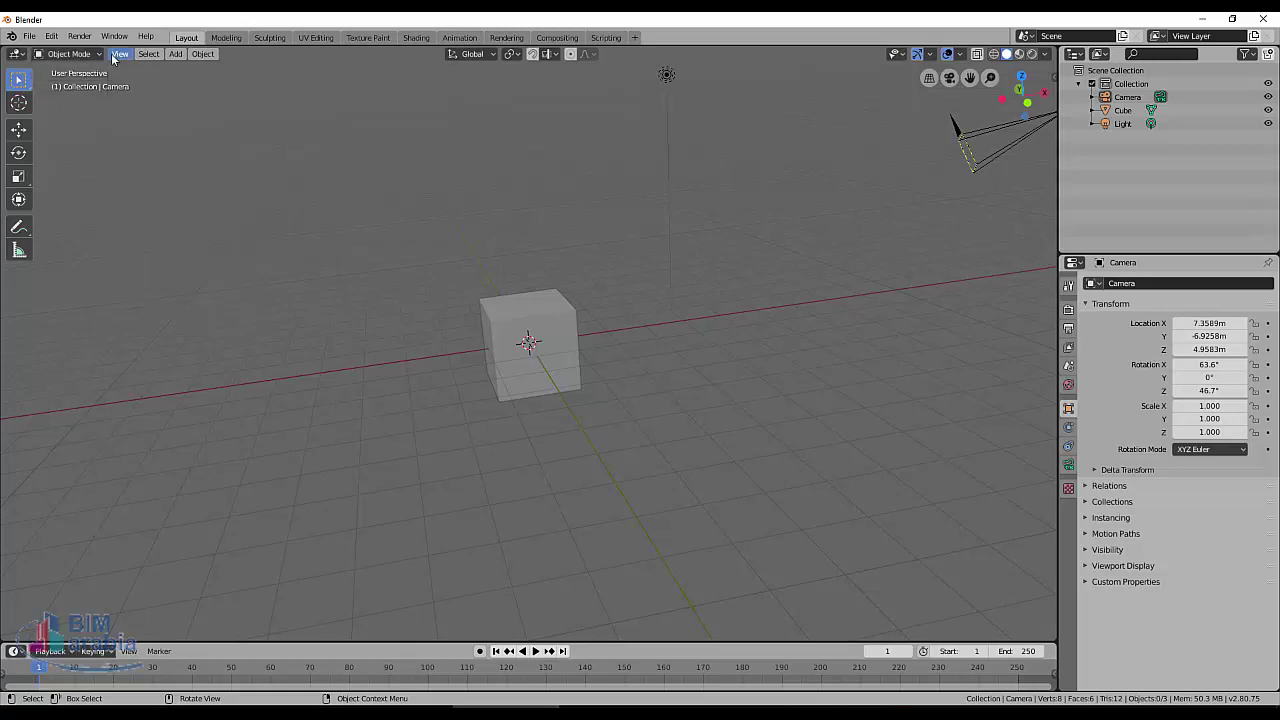
# Step: Switch to the Top viewpoint, then Front, then orbit right to an angled view
pyautogui.click(115, 56)
pyautogui.moveTo(144, 207)
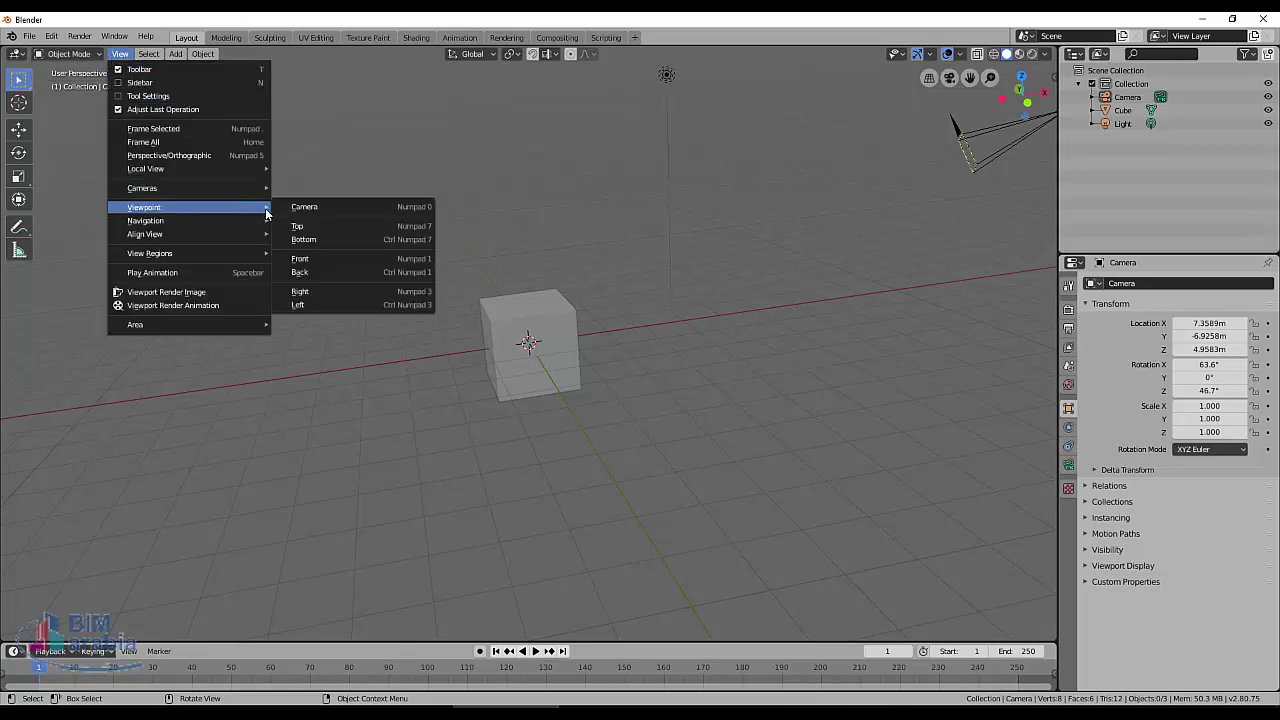
pyautogui.click(299, 226)
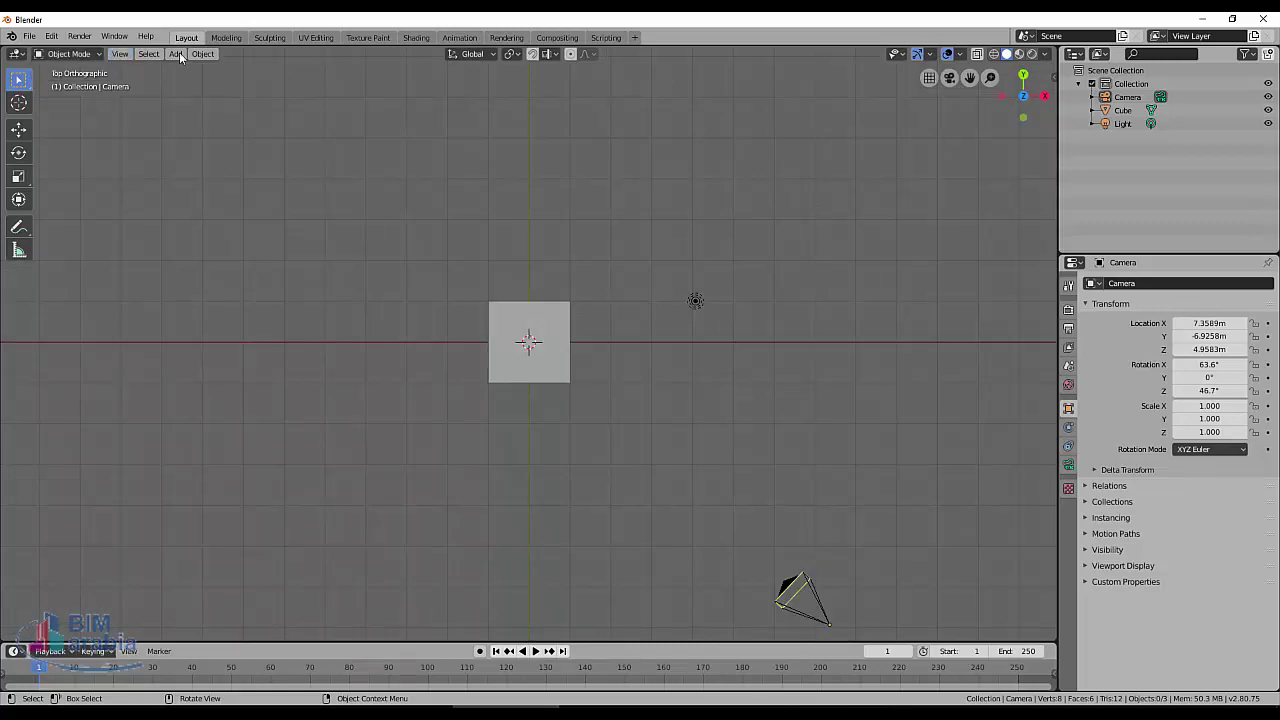
pyautogui.click(122, 55)
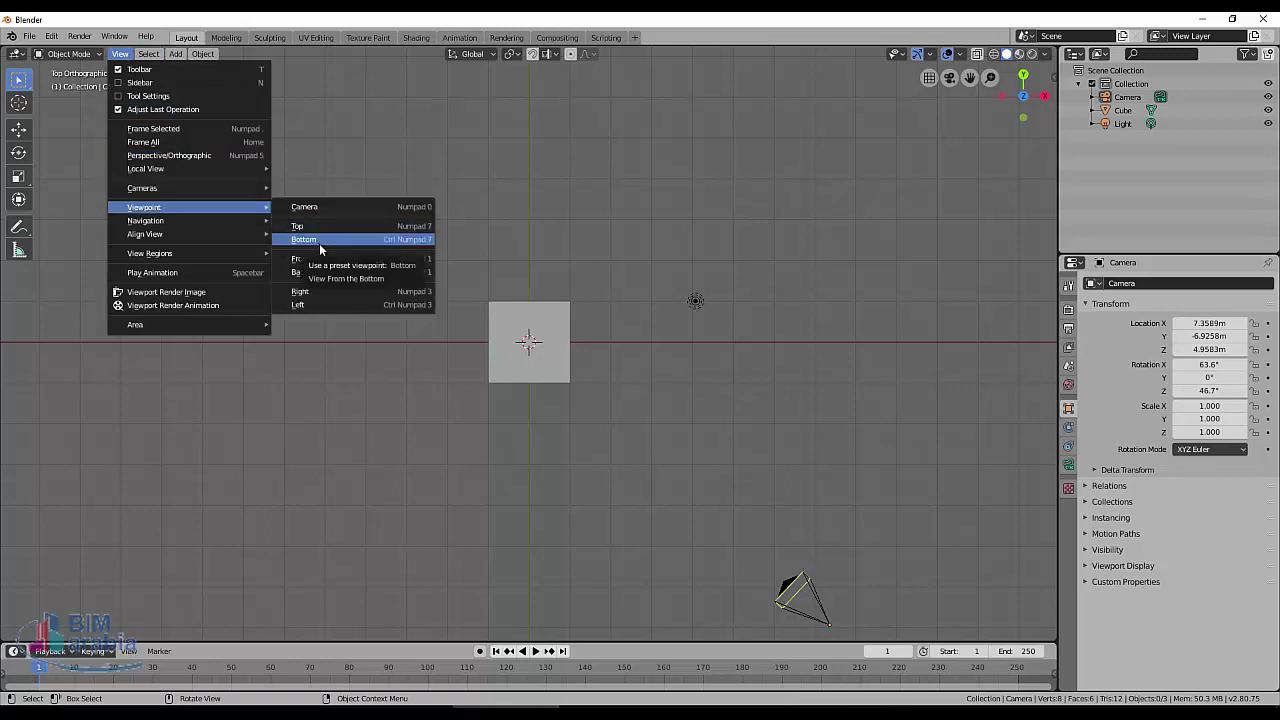
pyautogui.moveTo(144, 207)
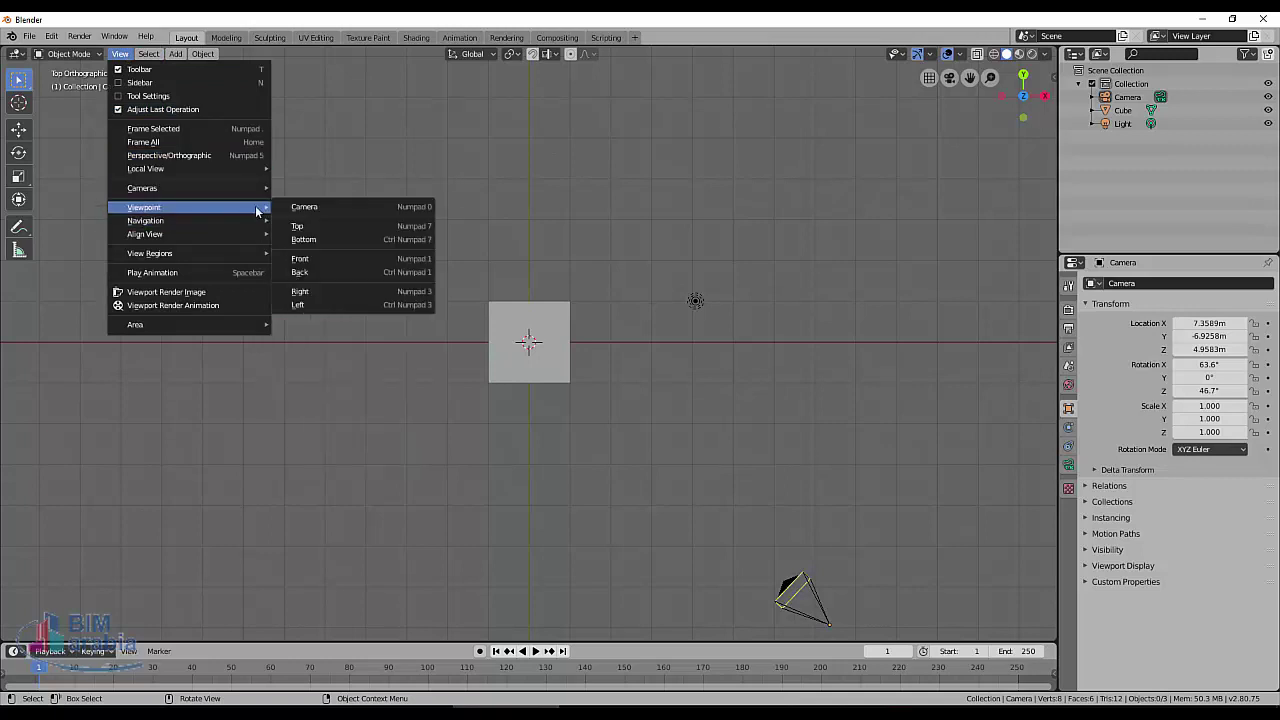
pyautogui.click(315, 261)
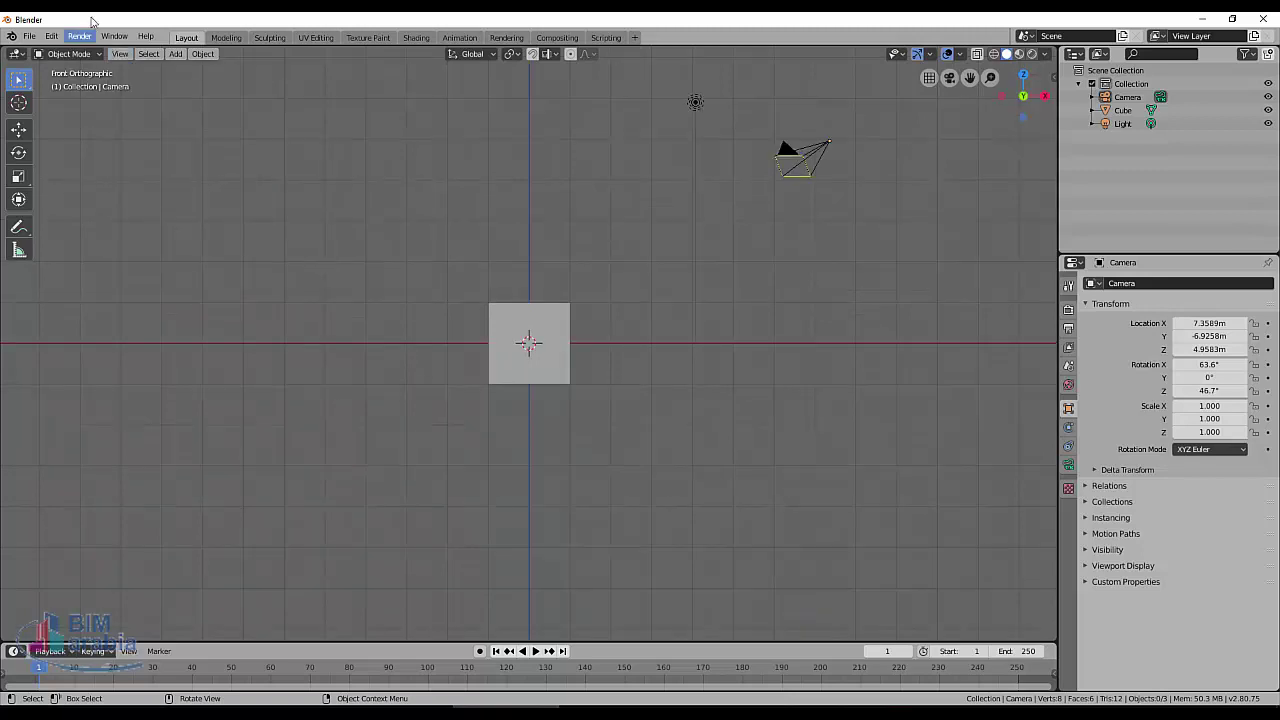
pyautogui.click(117, 56)
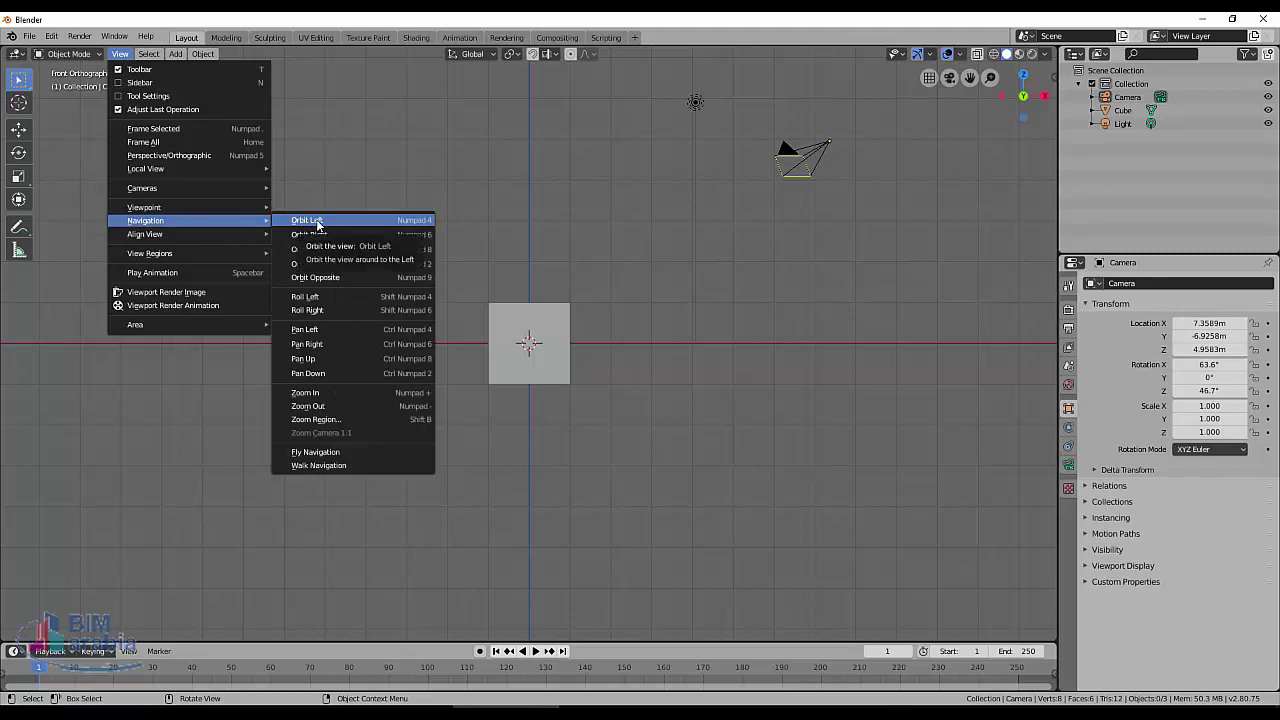
pyautogui.moveTo(146, 220)
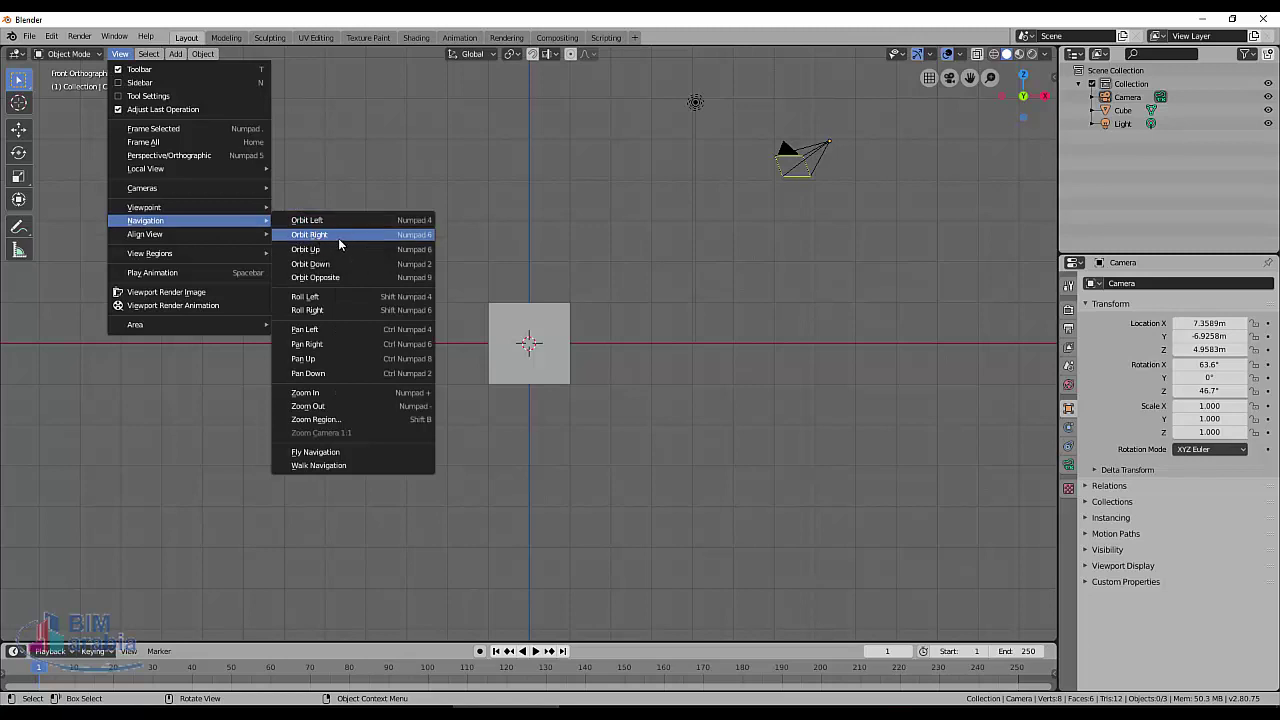
pyautogui.click(340, 235)
pyautogui.click(119, 53)
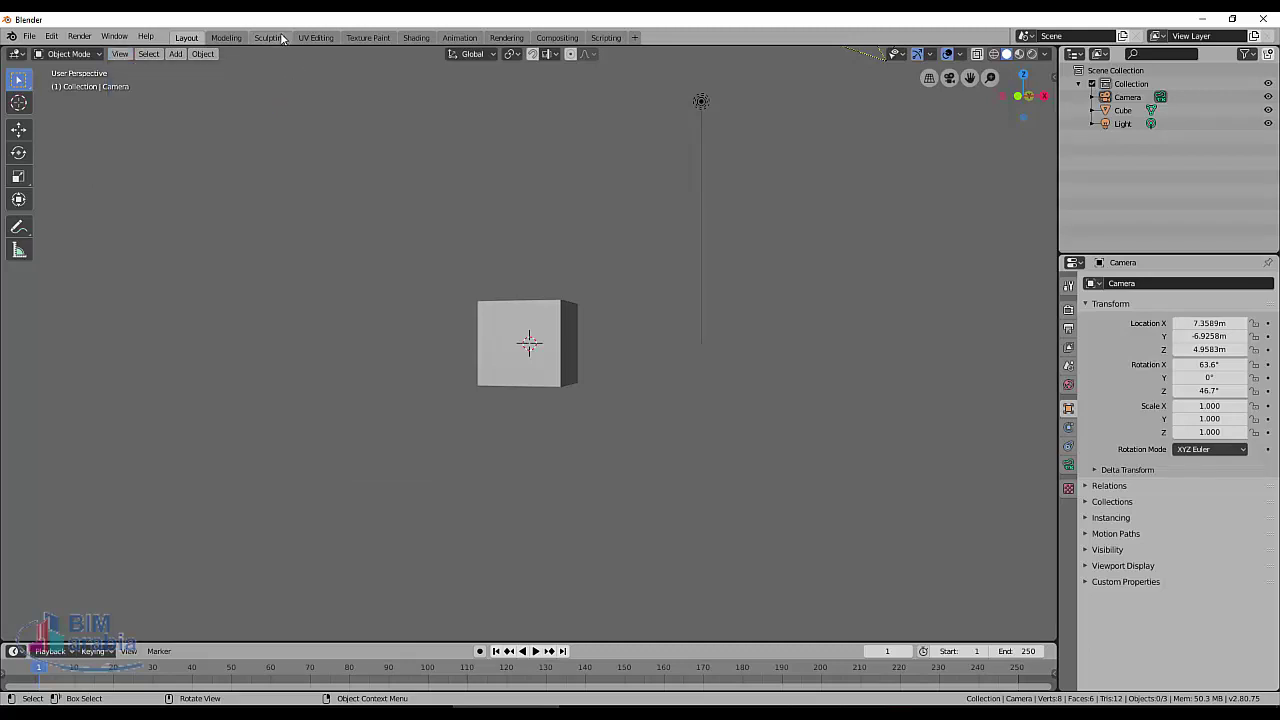
# Step: Add a Plane mesh at the origin, zoom out, and switch to Top view
pyautogui.click(175, 56)
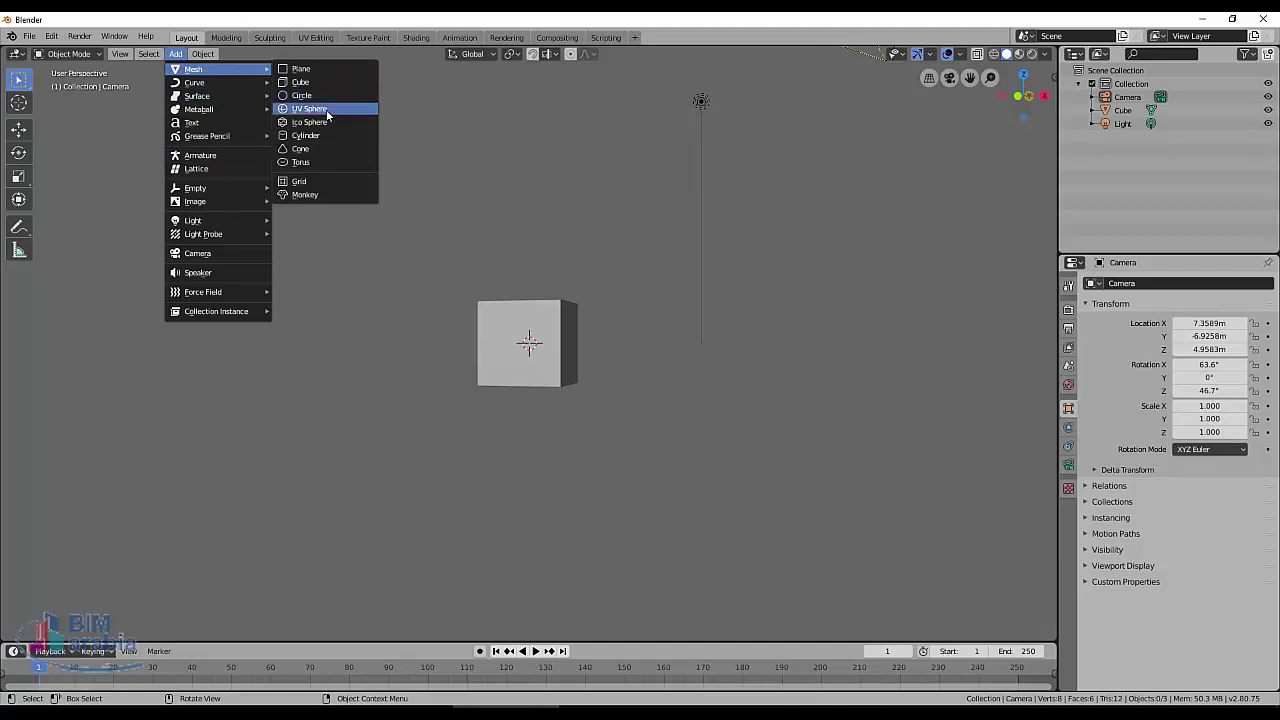
pyautogui.moveTo(198, 95)
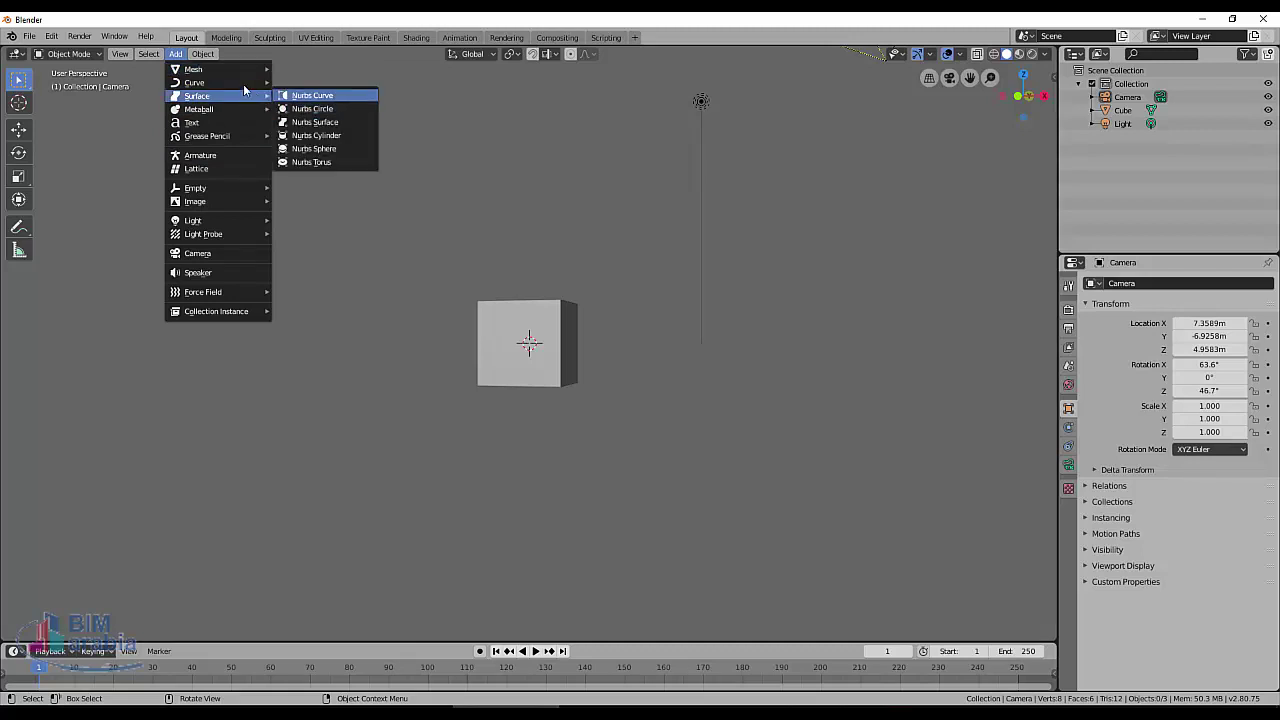
pyautogui.moveTo(193, 69)
pyautogui.click(316, 70)
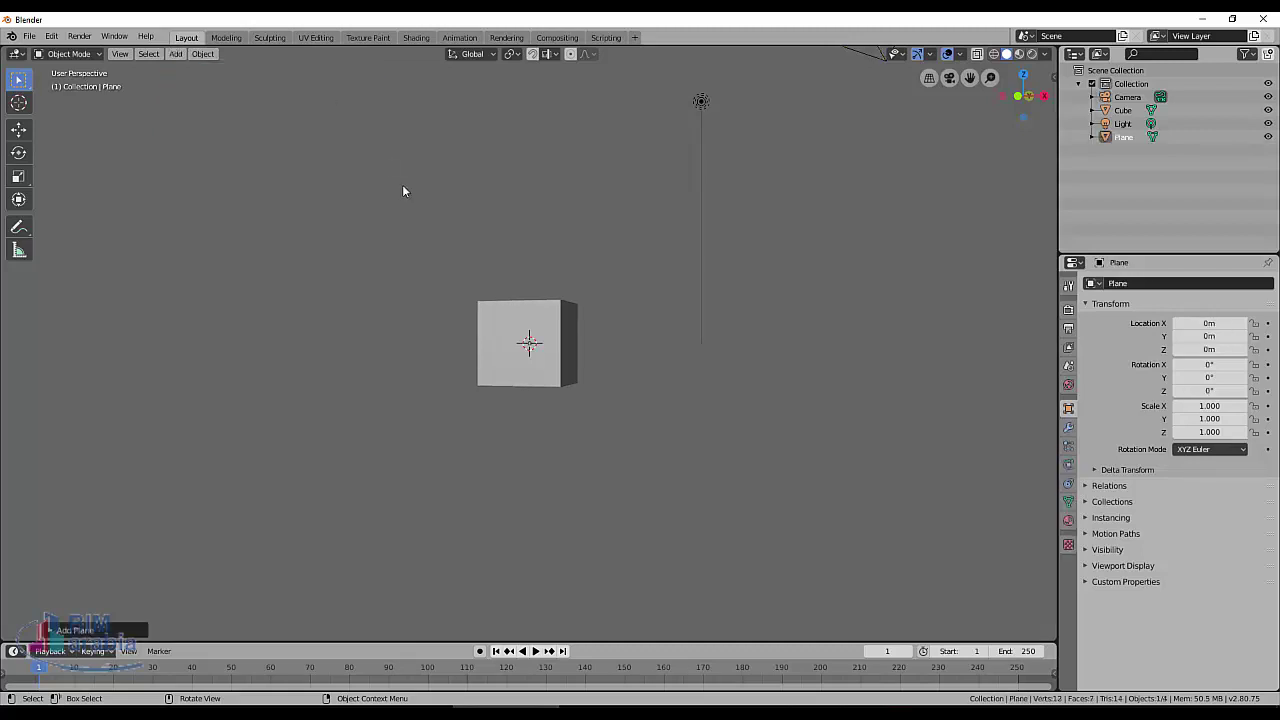
pyautogui.scroll(-2, 538, 292)
pyautogui.scroll(-2, 919, 181)
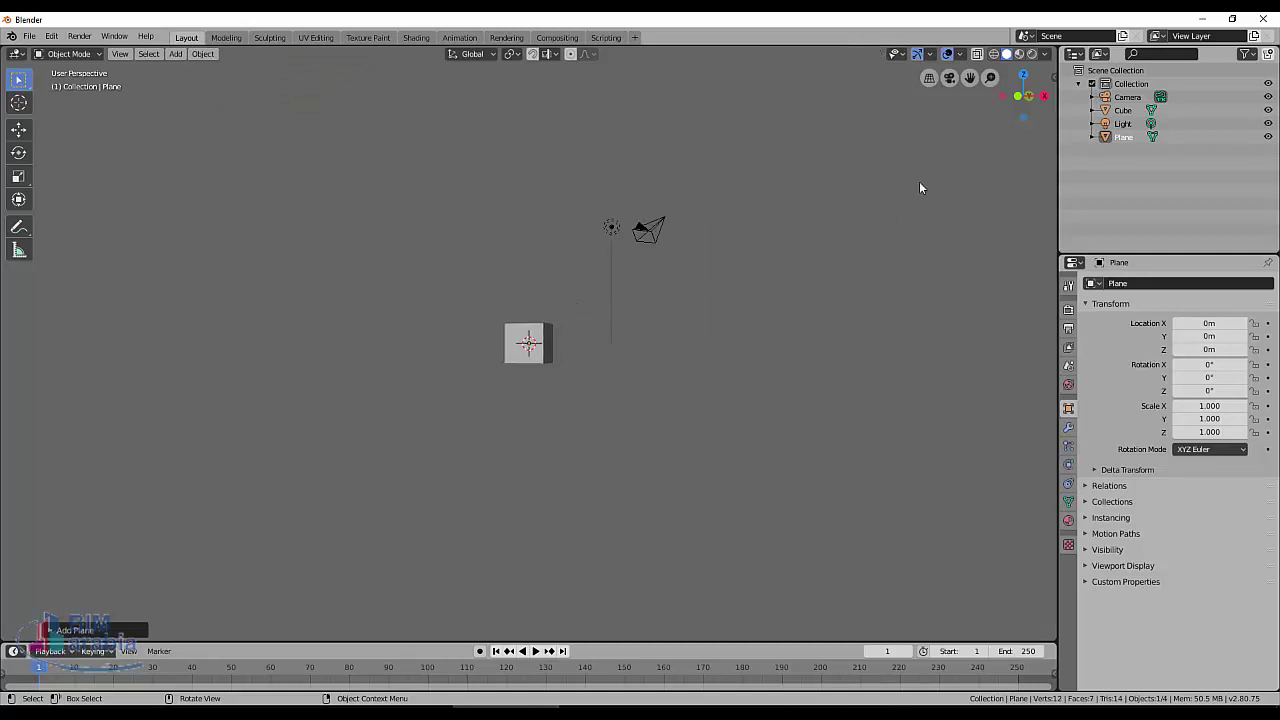
pyautogui.click(1023, 76)
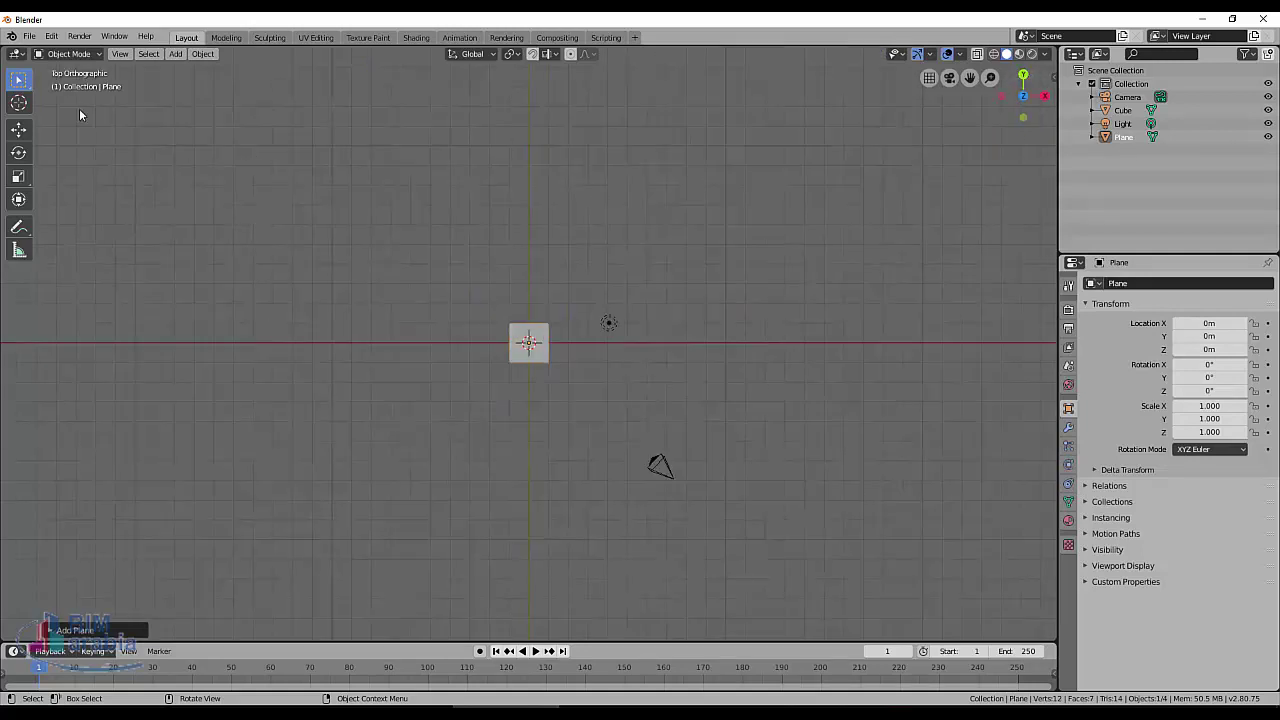
# Step: In Edit Mode, move the plane's top-right vertex right along X to slant it
pyautogui.click(94, 57)
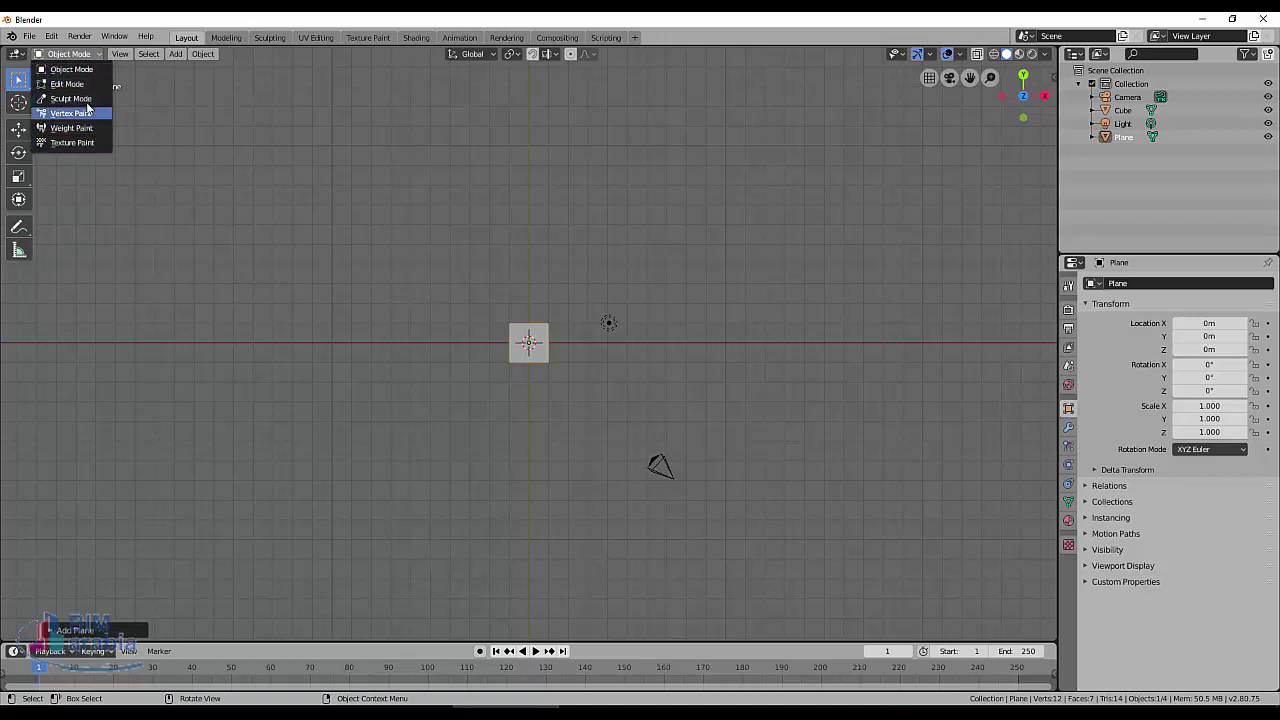
pyautogui.click(88, 91)
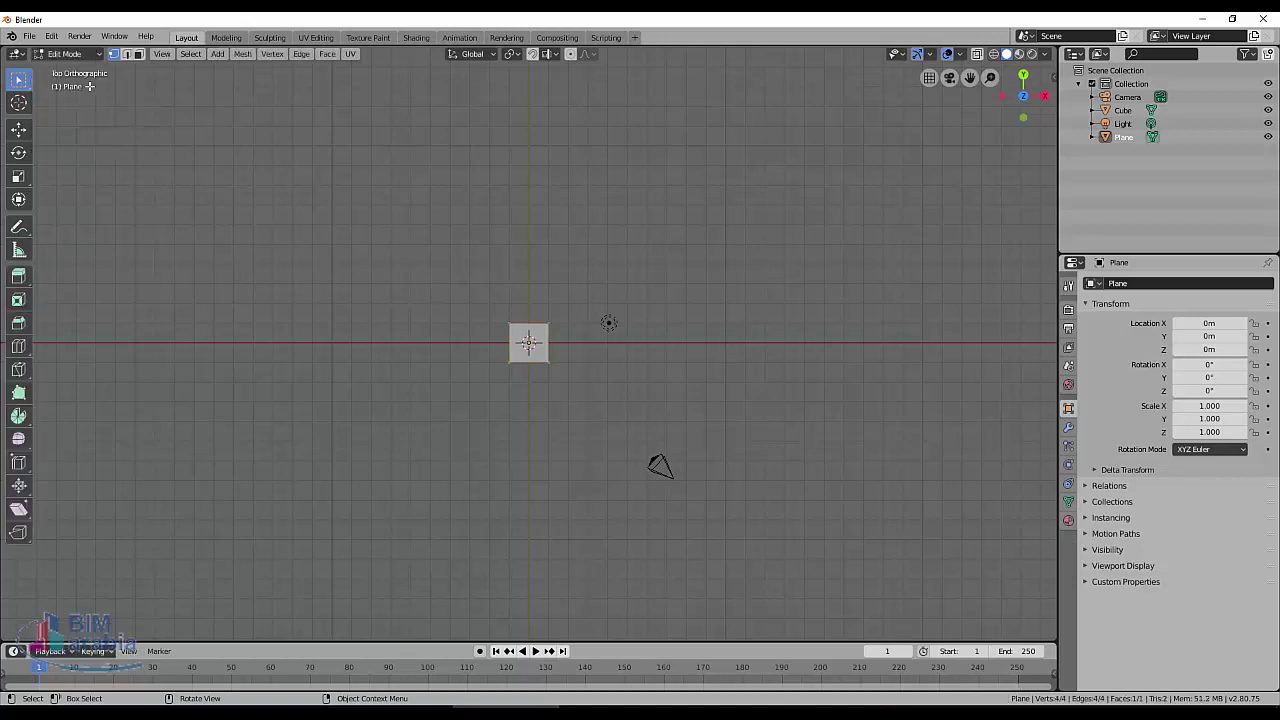
pyautogui.scroll(8, 569, 351)
pyautogui.click(603, 171)
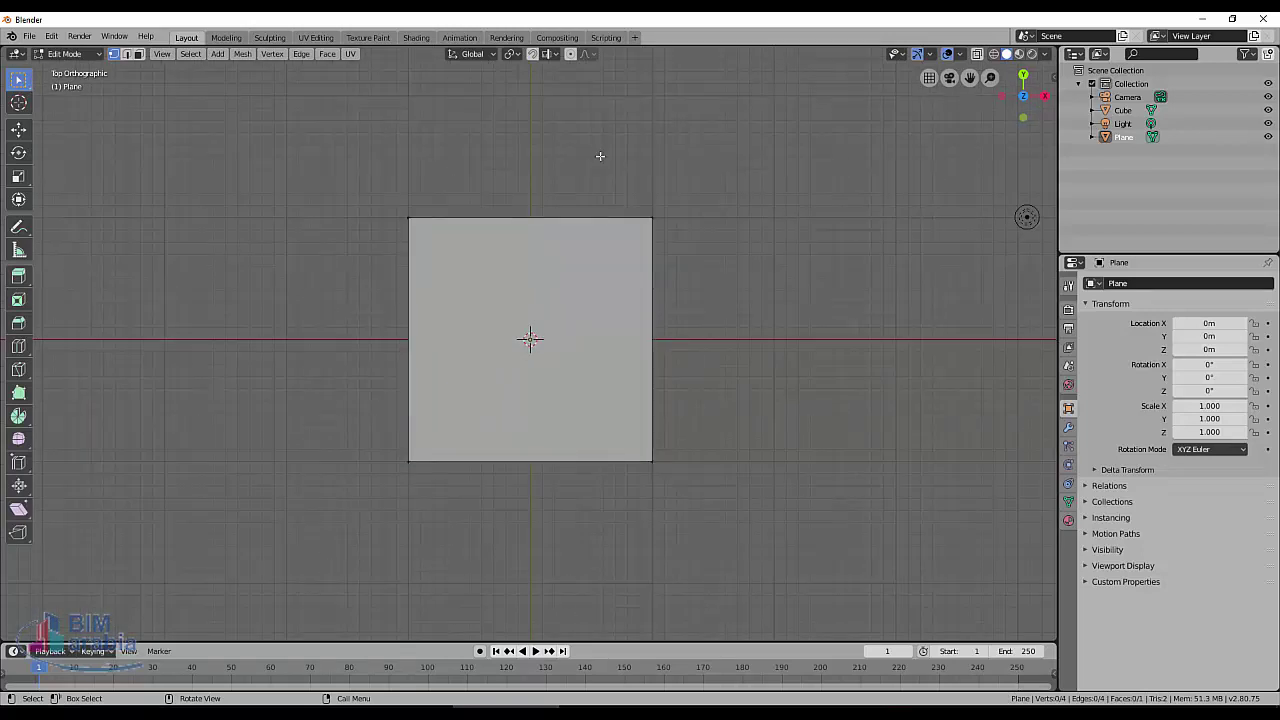
pyautogui.click(18, 130)
pyautogui.moveTo(676, 217); pyautogui.dragTo(836, 218)
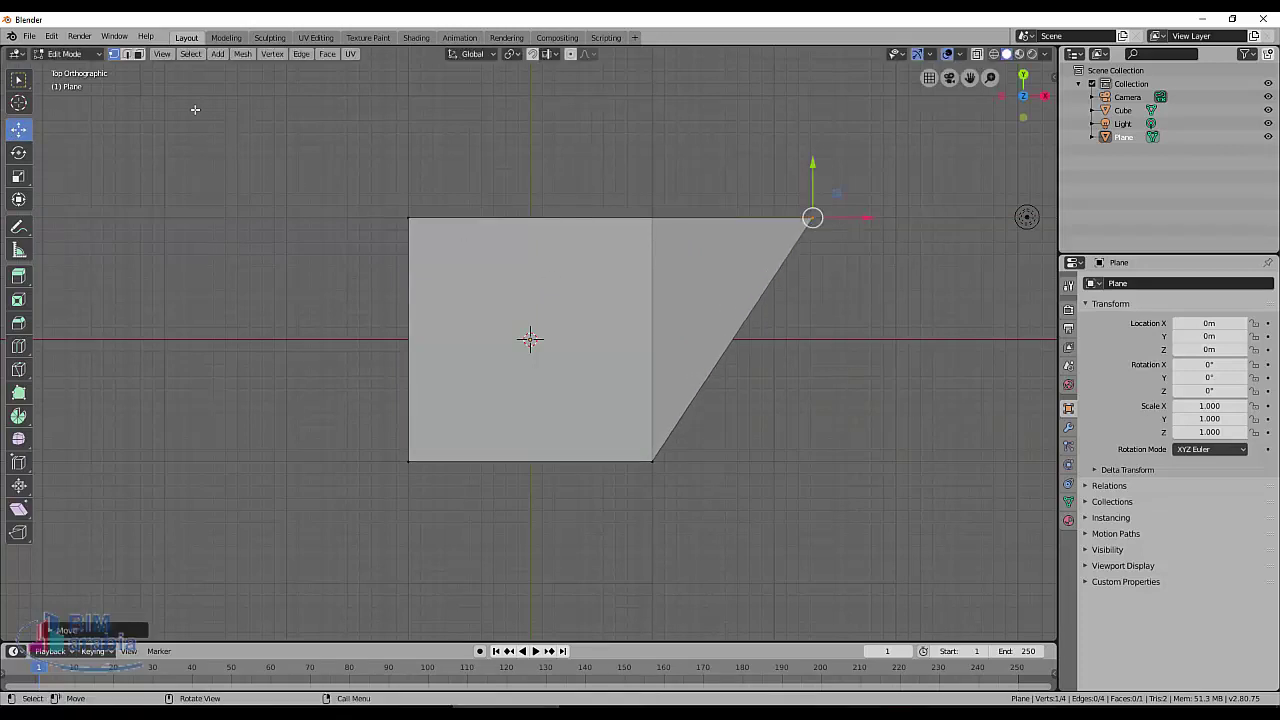
pyautogui.click(66, 53)
pyautogui.click(91, 57)
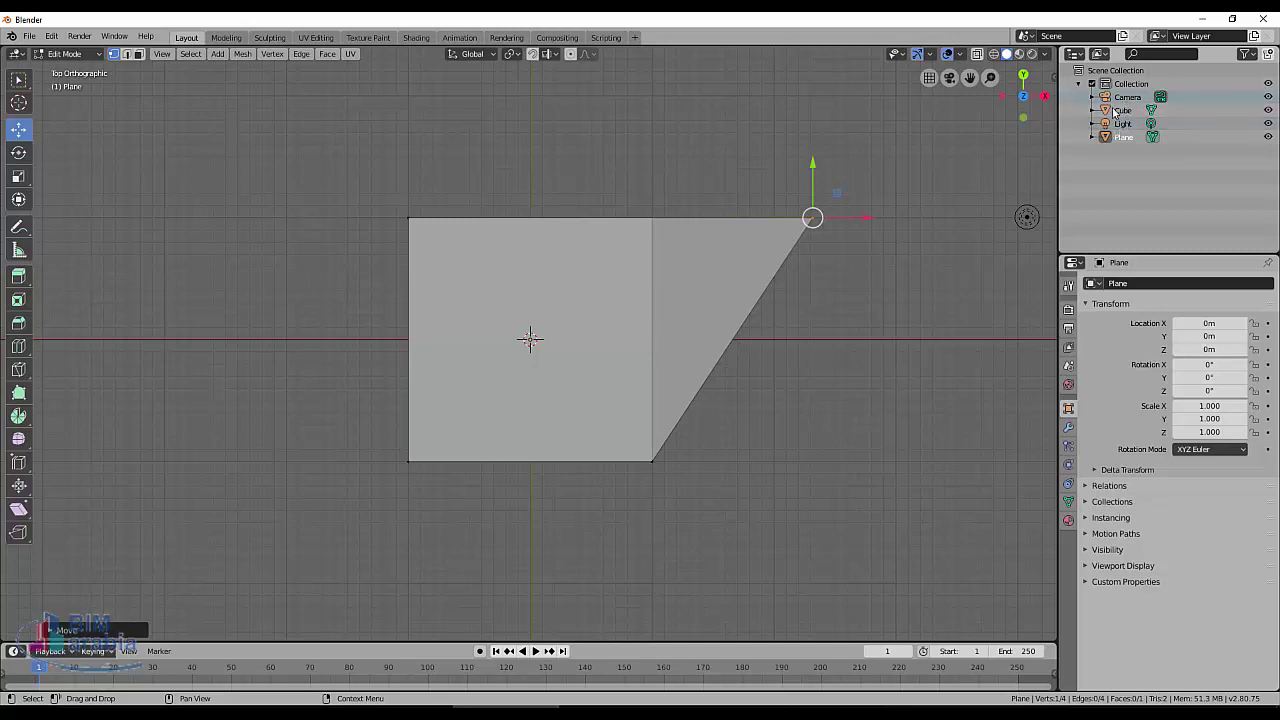
# Step: Return to Object Mode and click the light, cube and camera in the outliner
pyautogui.click(70, 53)
pyautogui.click(75, 63)
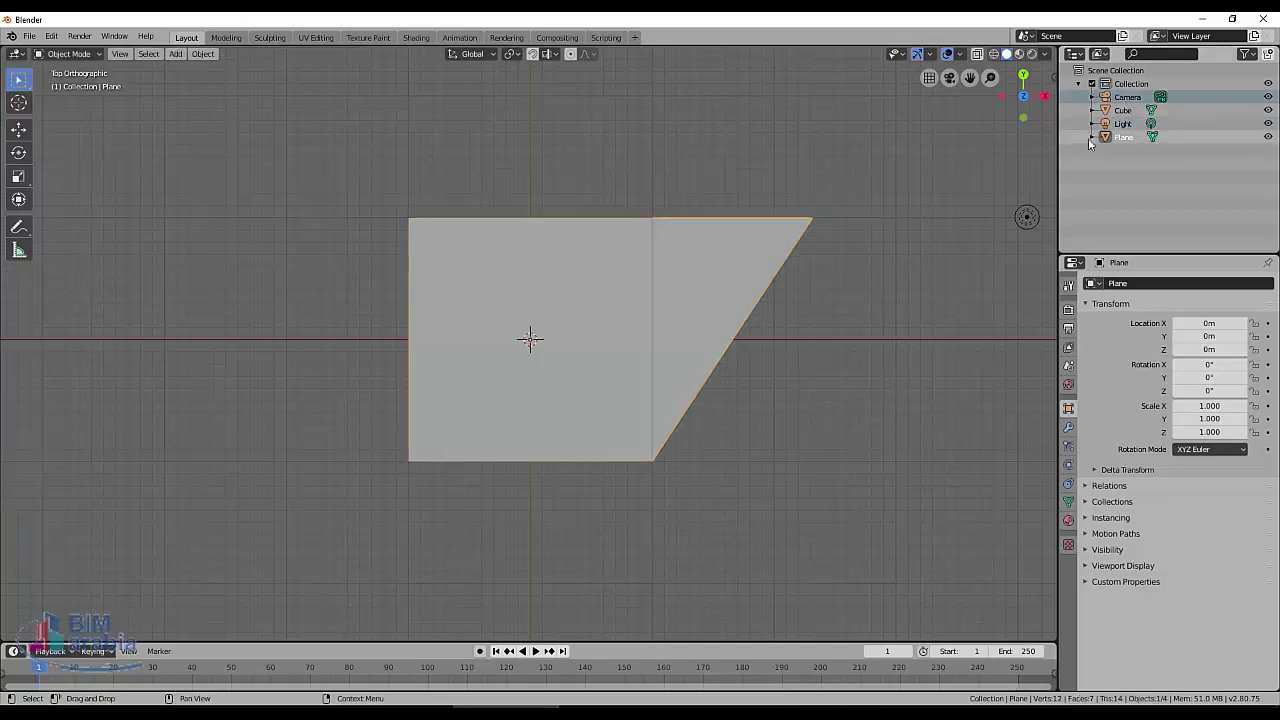
pyautogui.click(1124, 123)
pyautogui.click(1122, 110)
pyautogui.click(1118, 98)
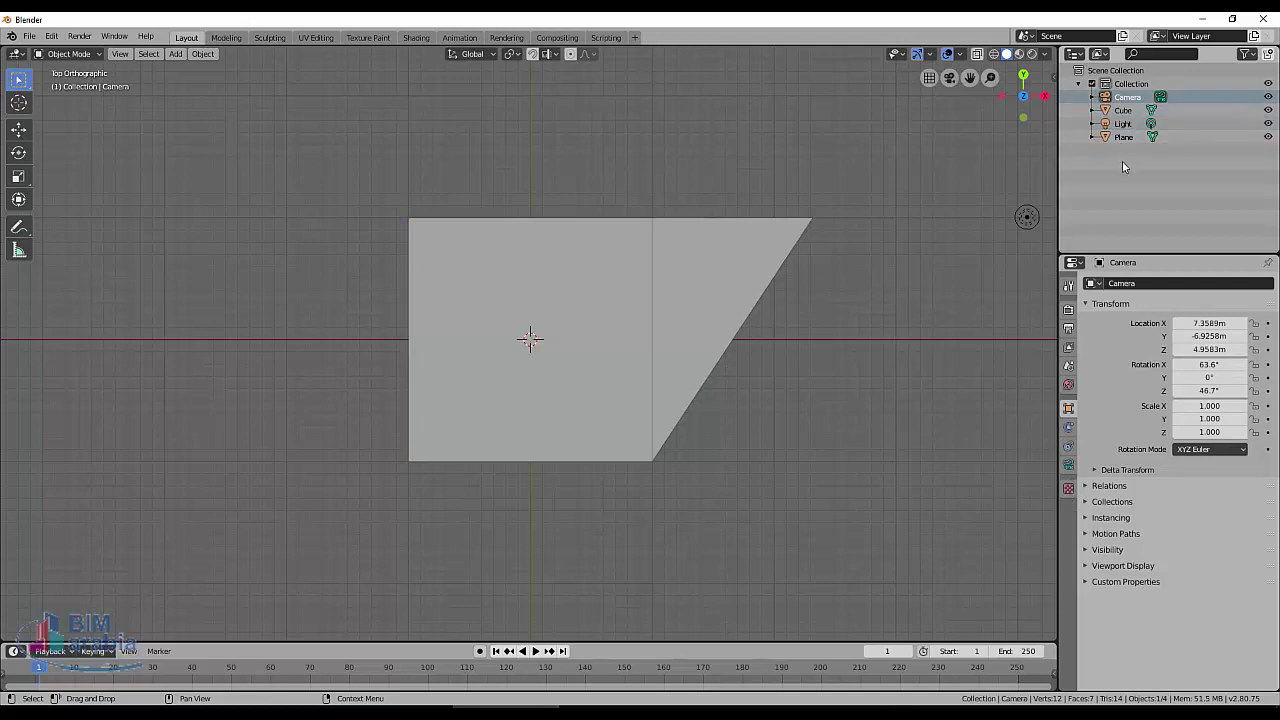
# Step: Split the area horizontally into two stacked 3D viewports
pyautogui.rightClick(1122, 161)
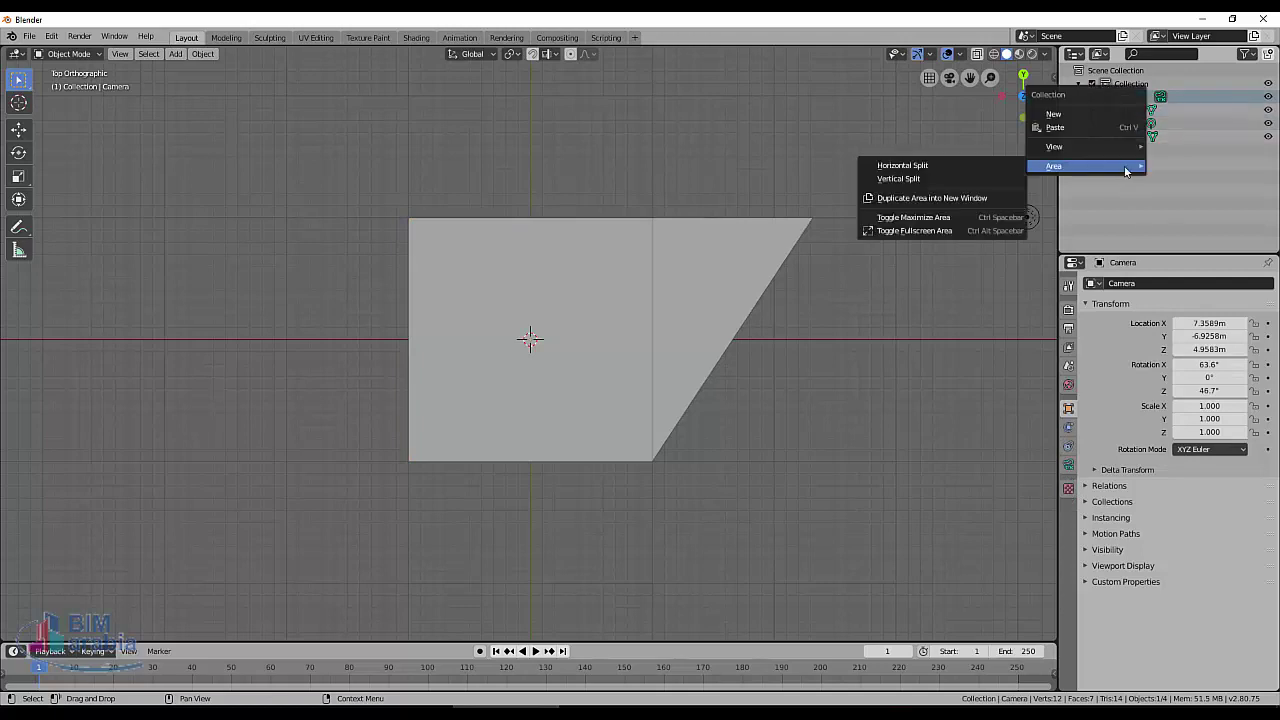
pyautogui.click(925, 166)
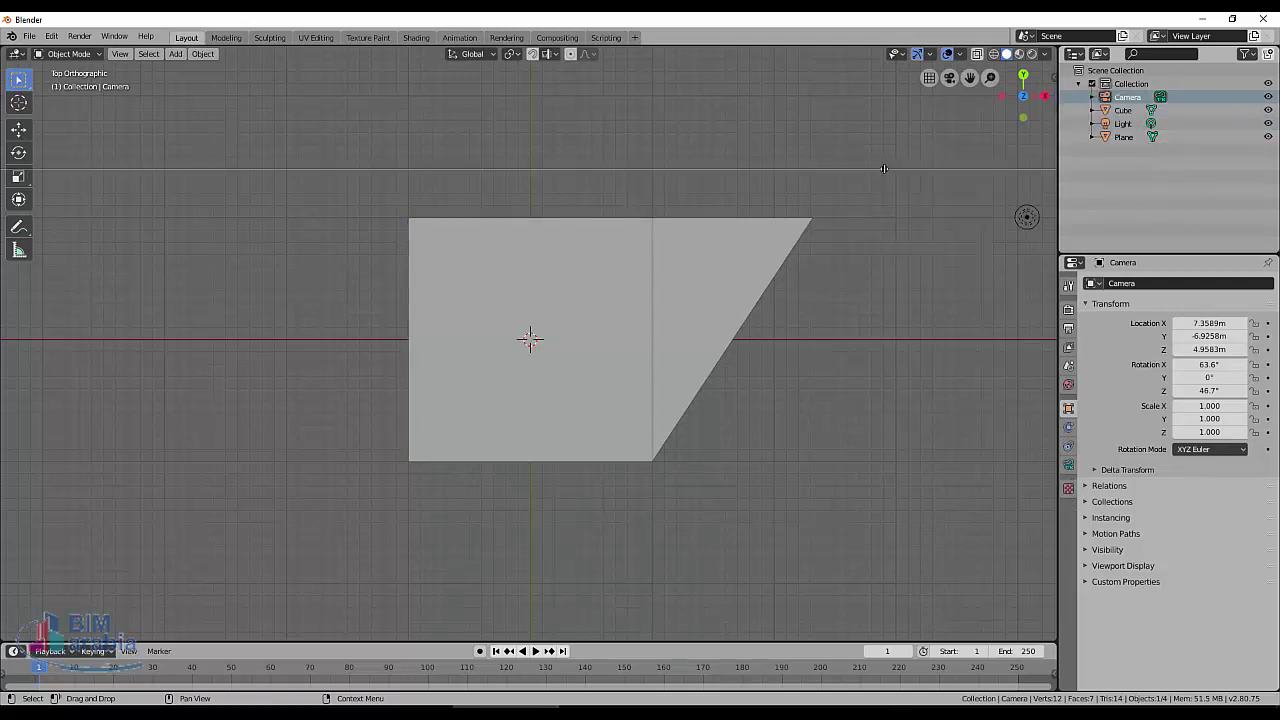
pyautogui.click(400, 341)
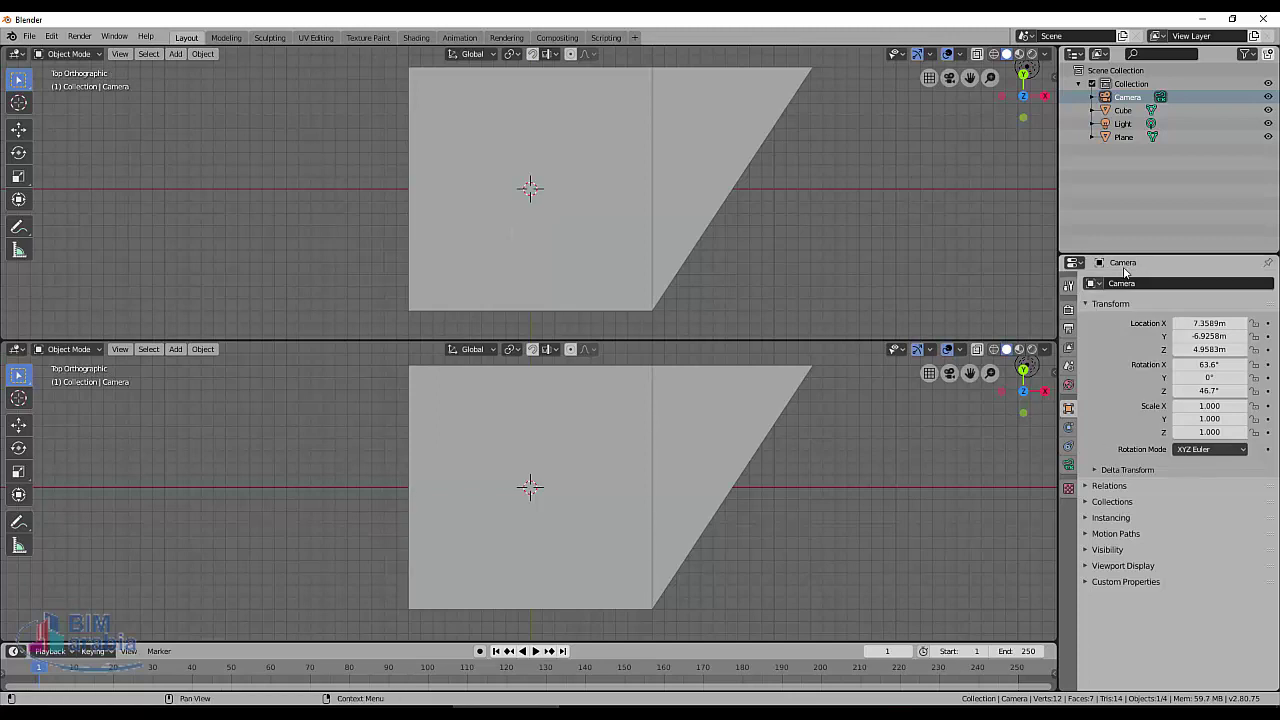
# Step: Review each Properties tab in turn: Tool, Render, Output, View Layer, Scene, World, Object, Physics, Constraints, Camera, Texture
pyautogui.click(1068, 286)
pyautogui.click(1068, 308)
pyautogui.click(1068, 328)
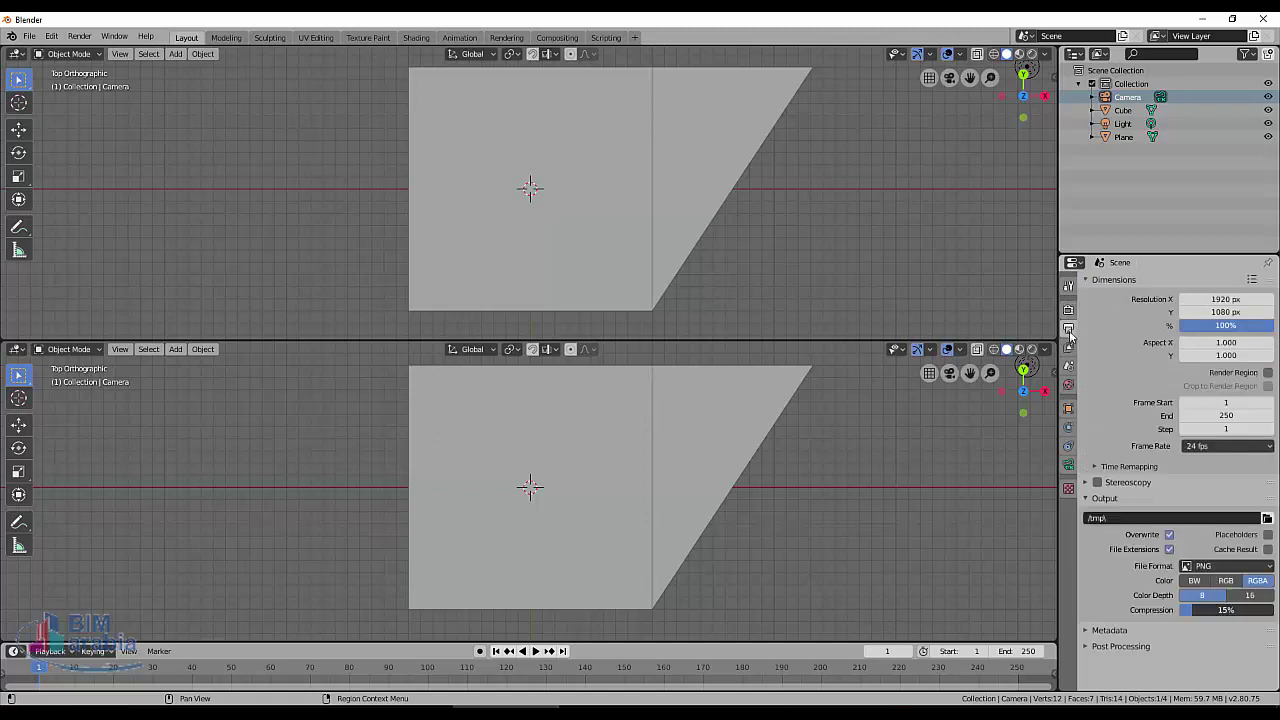
pyautogui.click(1068, 348)
pyautogui.click(1068, 368)
pyautogui.click(1068, 385)
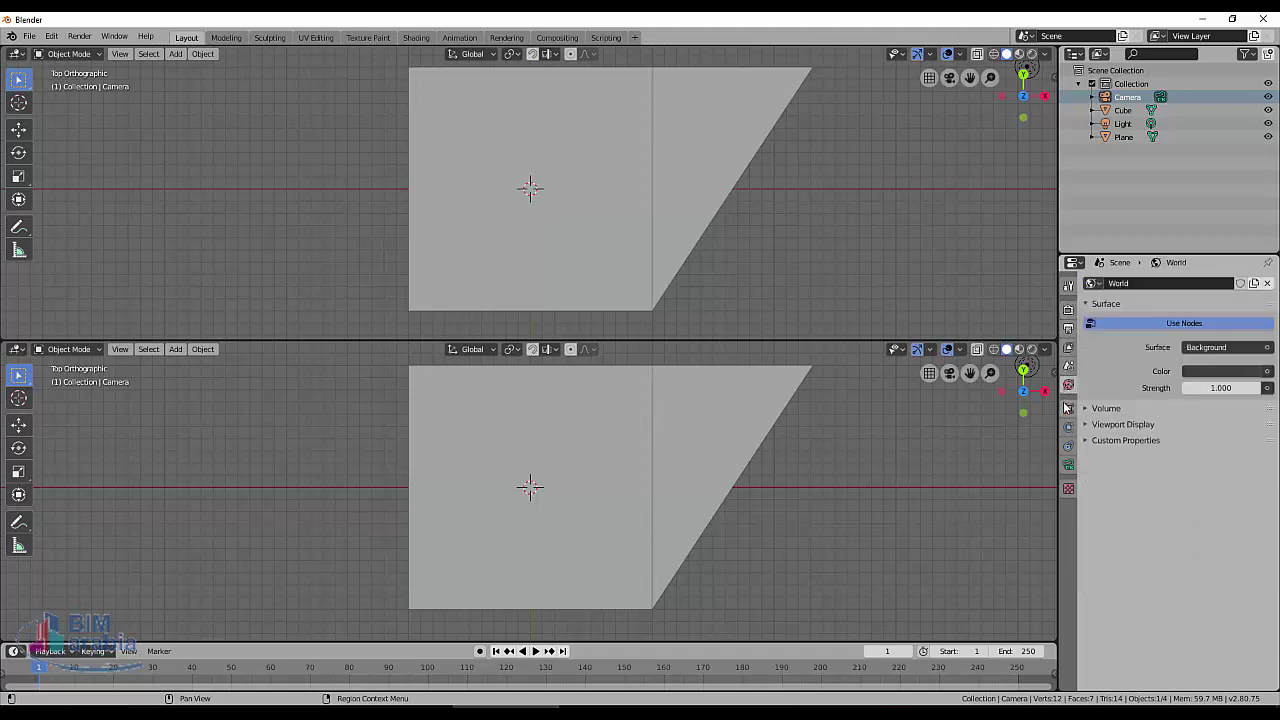
pyautogui.click(1068, 408)
pyautogui.click(1068, 428)
pyautogui.click(1068, 446)
pyautogui.click(1068, 465)
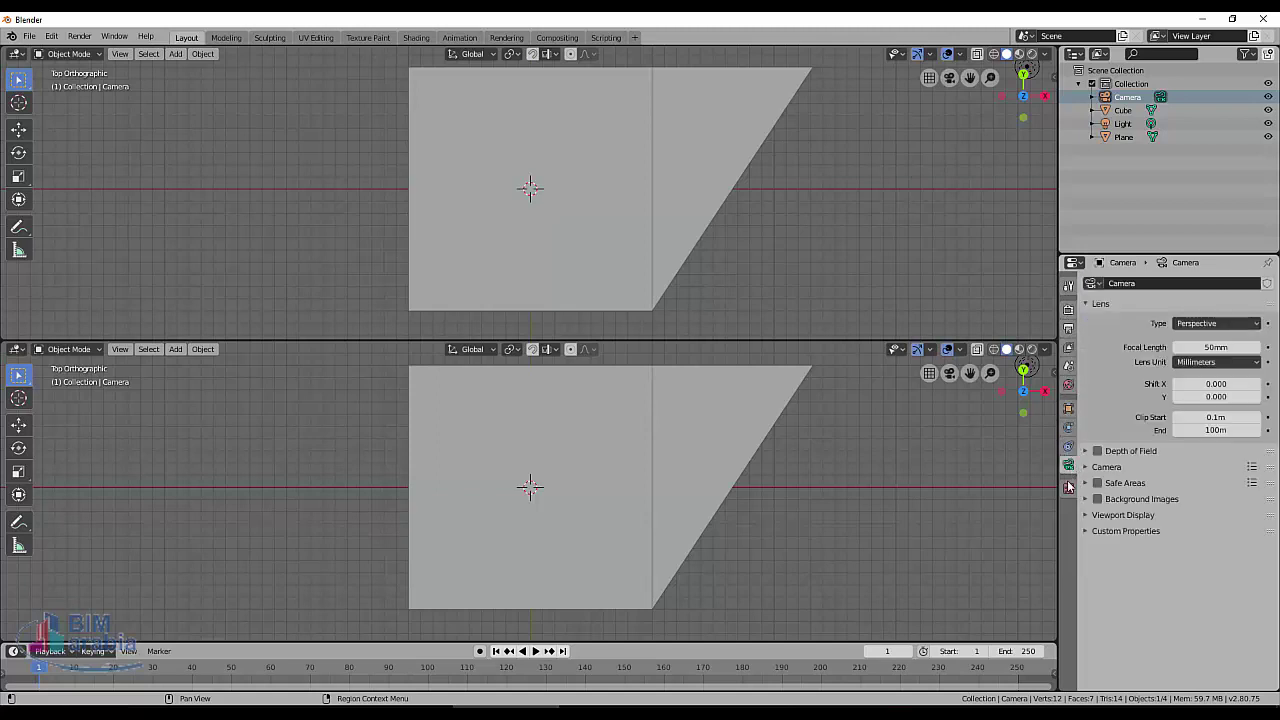
pyautogui.click(1068, 488)
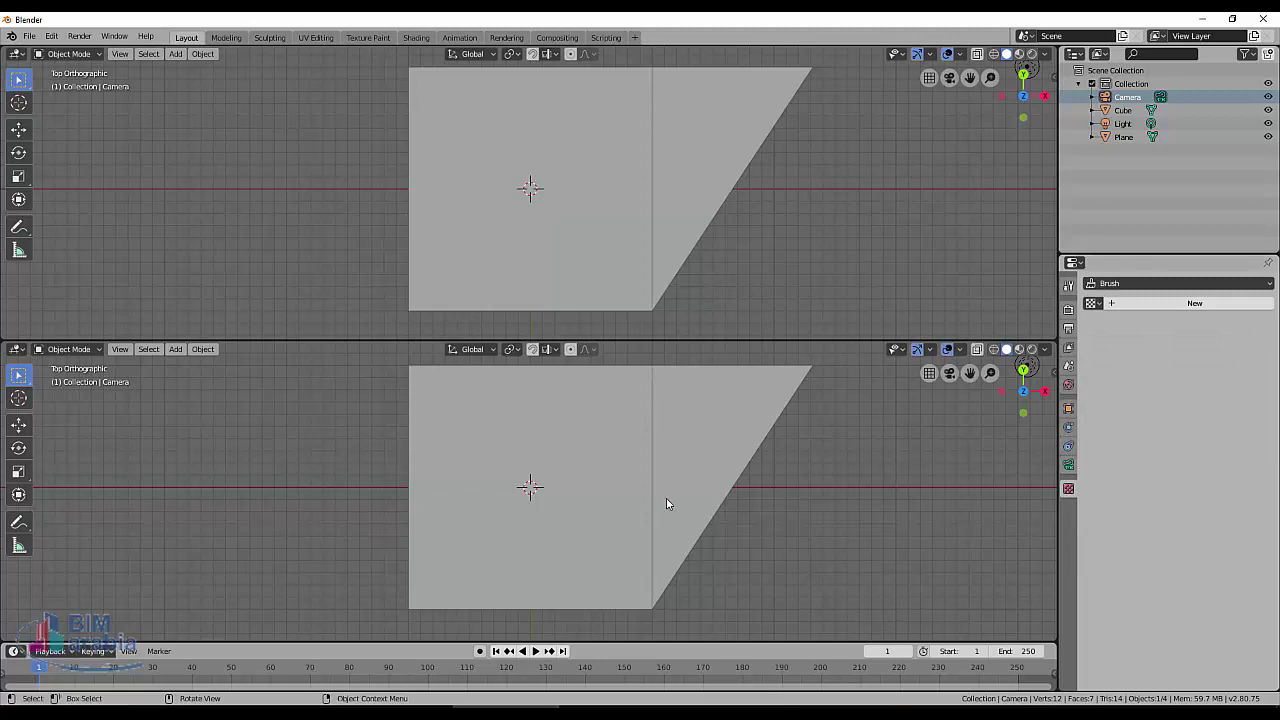